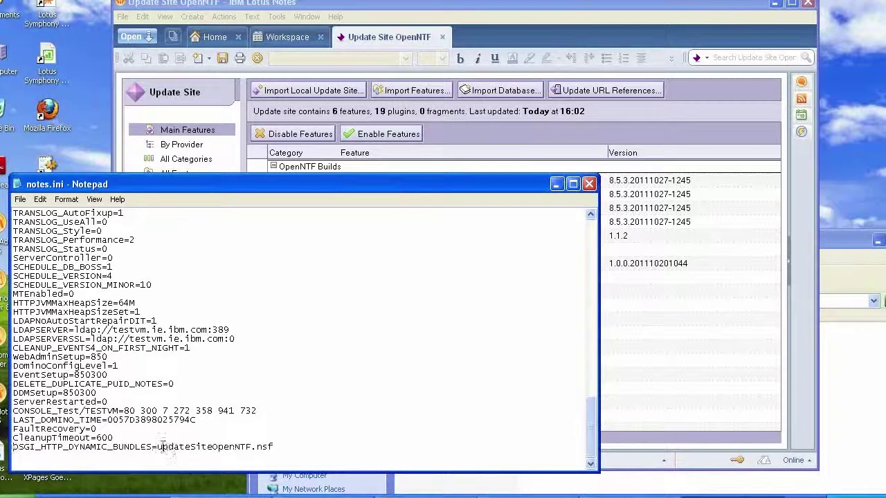
Switch to the Lotus Notes workspace and open the application properties of the Update Site OpenNTF database.
left_click(281, 447)
type(",")
left_click(290, 36)
right_click(320, 223)
mouse_move(387, 288)
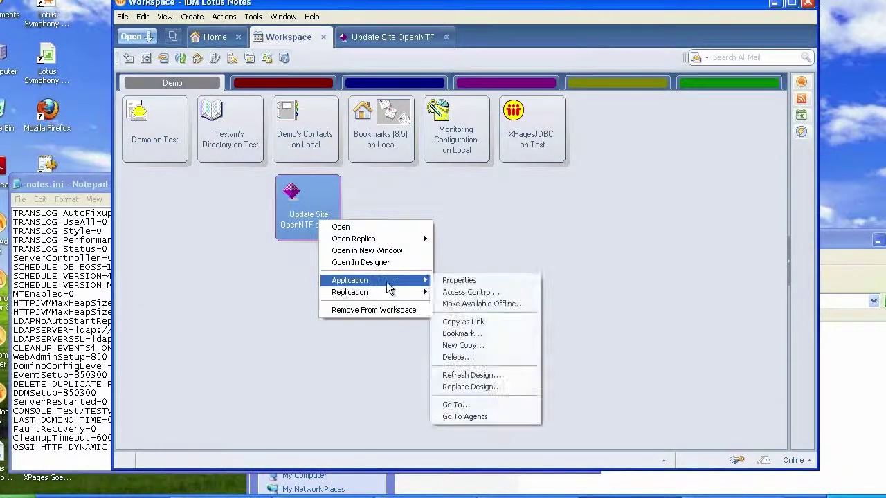
left_click(453, 280)
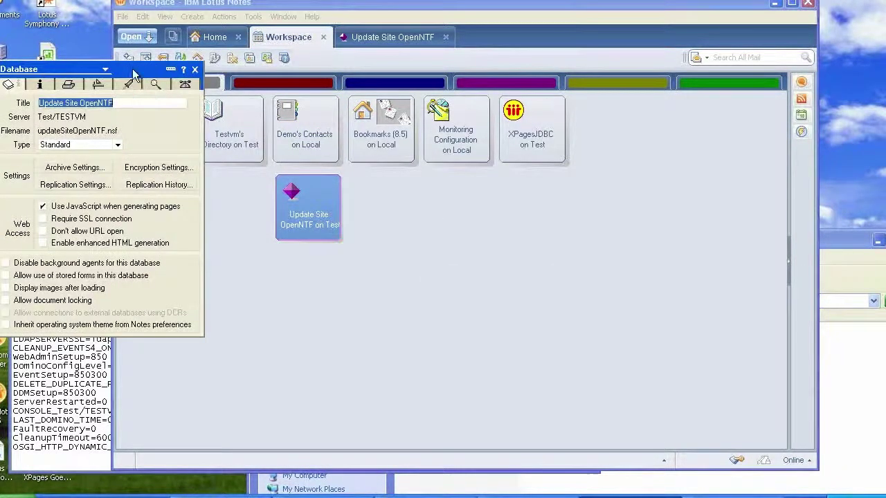
Place notes.ini beside the database properties, compare the filename with the OSGI_HTTP_DYNAMIC_BUNDLES entry, and close the properties.
left_click_drag(135, 74, 314, 179)
left_click(90, 182)
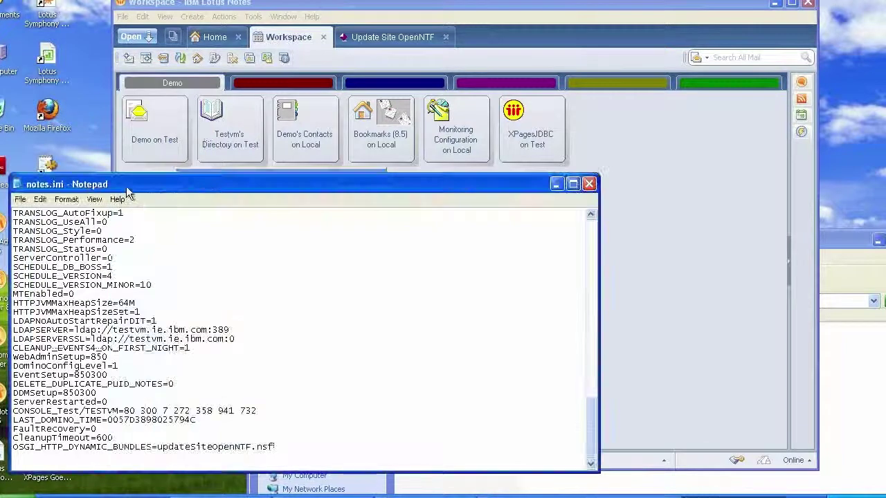
left_click_drag(125, 187, 550, 155)
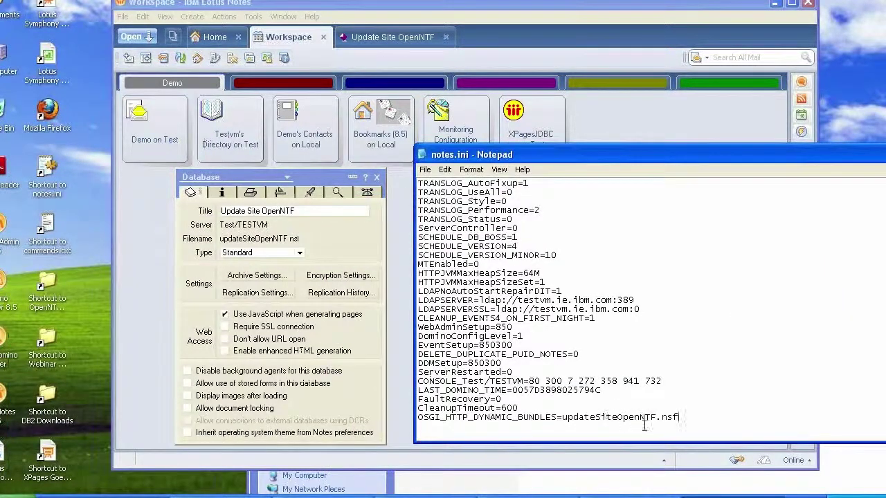
left_click(379, 184)
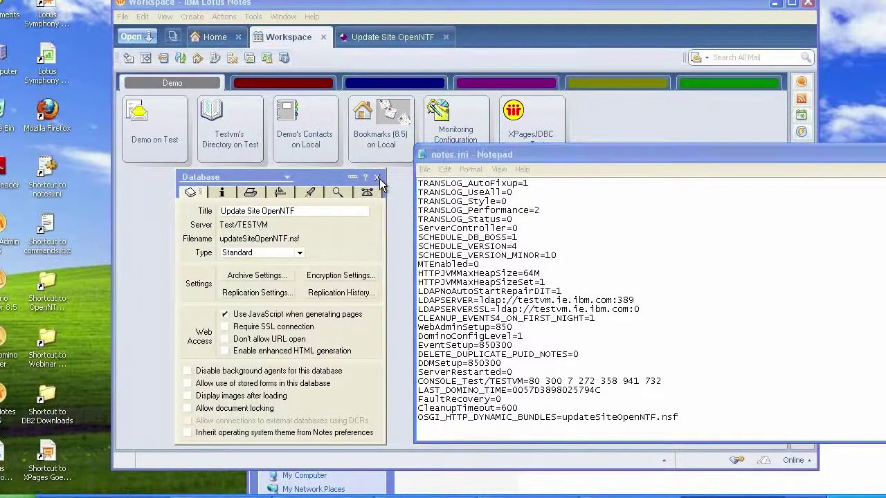
left_click(377, 179)
Append a comma and a second update site, updateSiteDB2.nsf, to the OSGI_HTTP_DYNAMIC_BUNDLES entry in notes.ini.
left_click(685, 416)
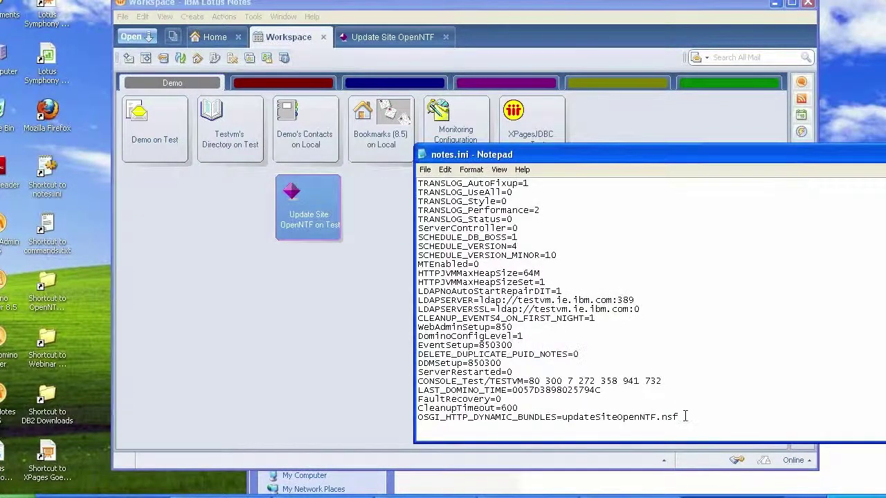
type(",")
type("upda")
type("teSiteDB")
type("2.nsf")
Remove the comma and the second update site from the end of the OSGI_HTTP_DYNAMIC_BUNDLES entry.
key("BackSpace")
key("BackSpace")
key("BackSpace")
key("BackSpace")
key("BackSpace")
key("BackSpace")
key("BackSpace")
key("BackSpace")
key("BackSpace")
key("BackSpace")
key("BackSpace")
key("BackSpace")
key("BackSpace")
key("BackSpace")
key("BackSpace")
key("BackSpace")
key("BackSpace")
key("BackSpace")
Add a line break after the OSGI_HTTP_DYNAMIC_BUNDLES entry and save notes.ini.
key("Return")
left_click(424, 169)
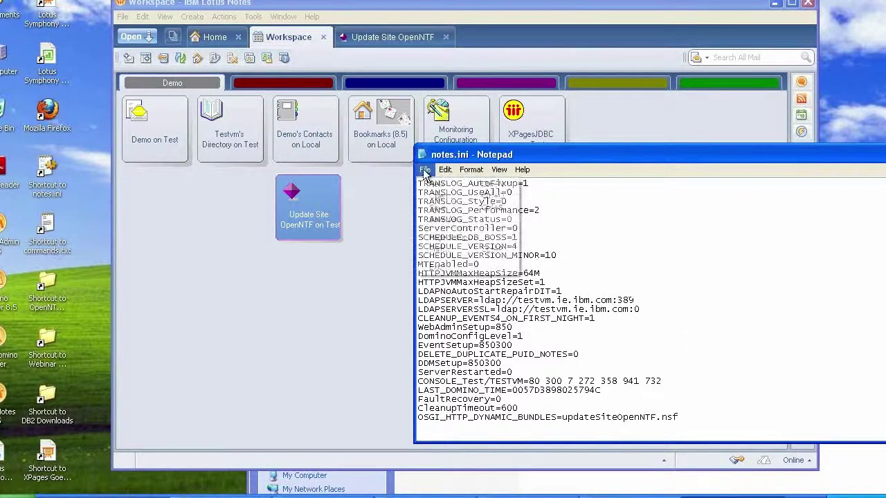
left_click(440, 210)
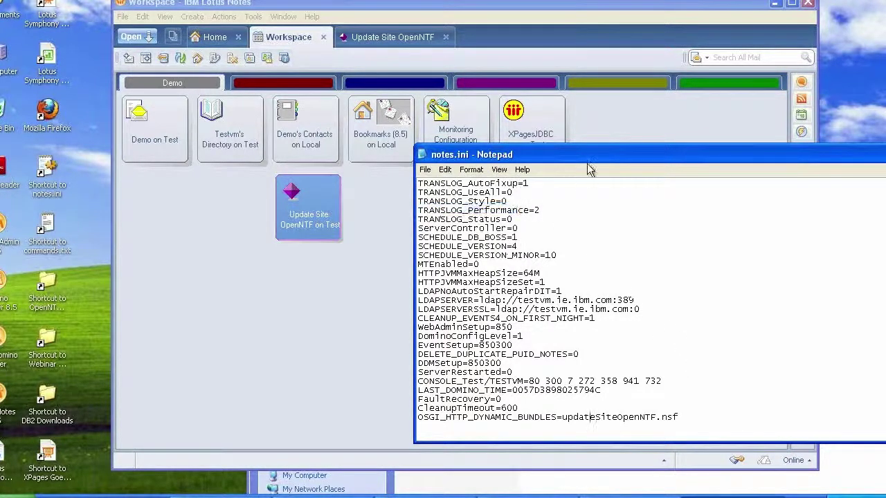
left_click_drag(586, 157, 213, 159)
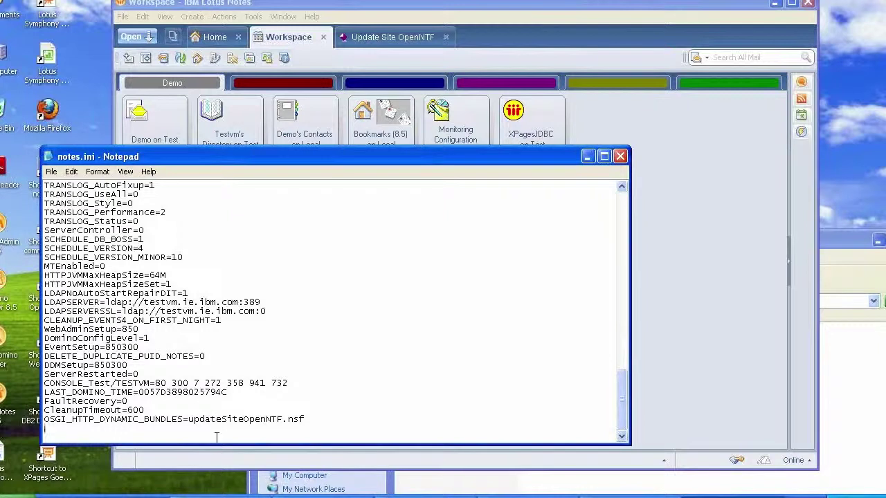
left_click(217, 435)
Switch to the Lotus Domino Server console and bring up an empty prompt.
left_click(222, 496)
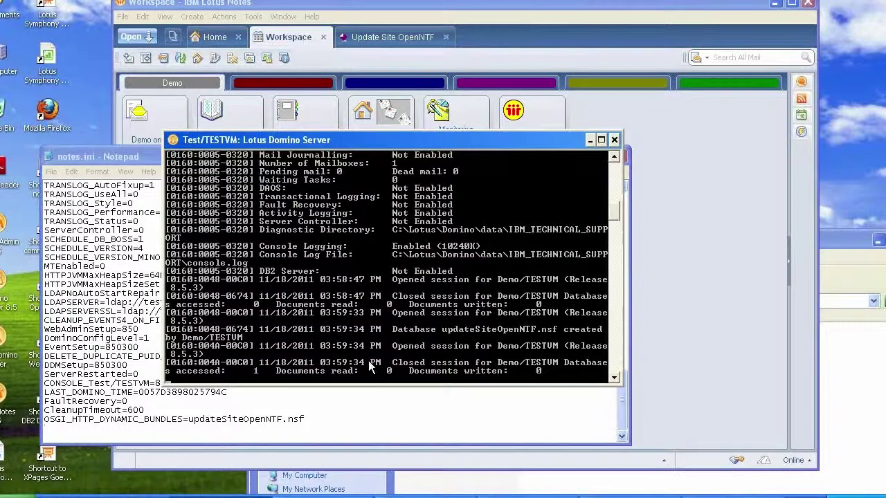
key("Return")
key("Return")
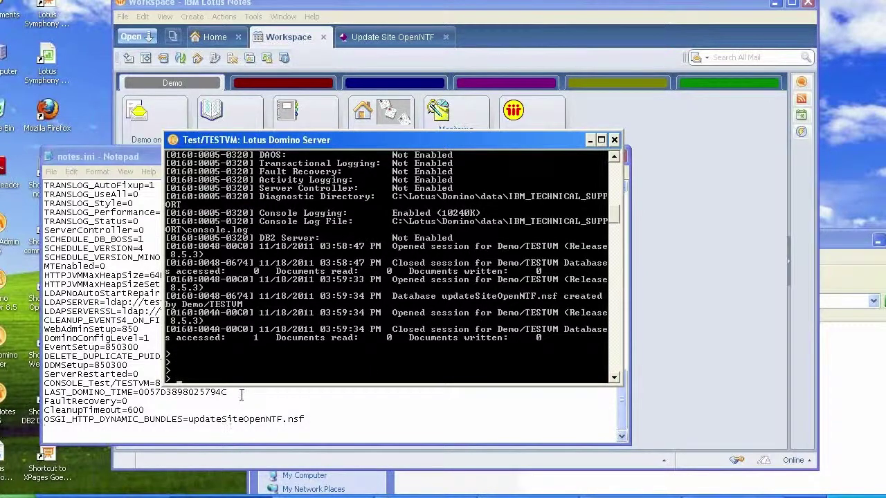
Try to restart the HTTP task with the command "restart taskk http".
type("restart taskk http")
key("Return")
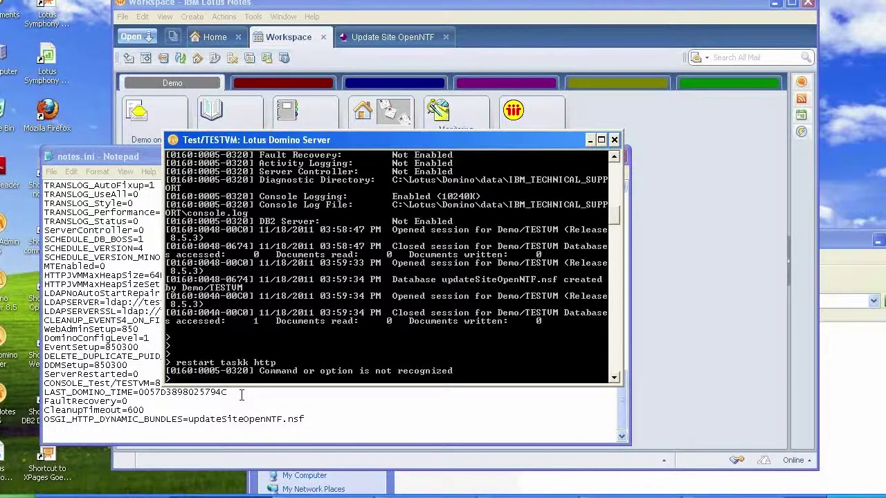
key("Up")
key("Return")
Restart the server's HTTP task with the command "restart task http" and return to an empty prompt.
type("restart")
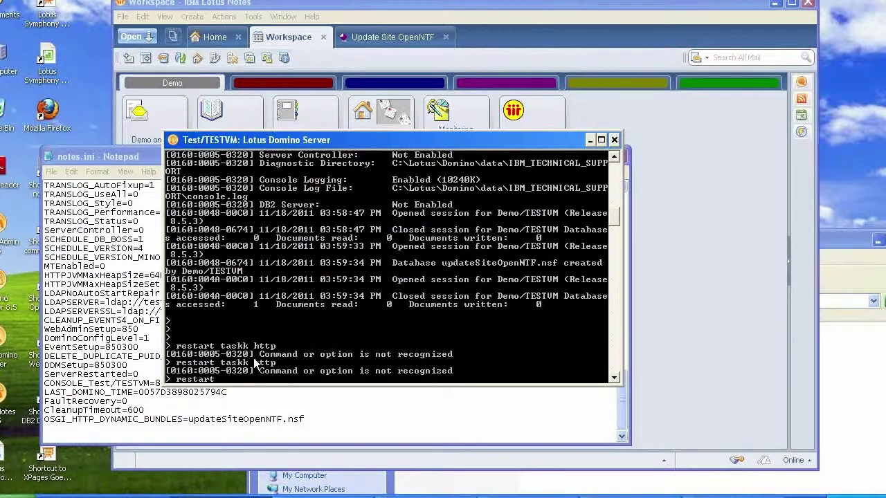
type(" task http")
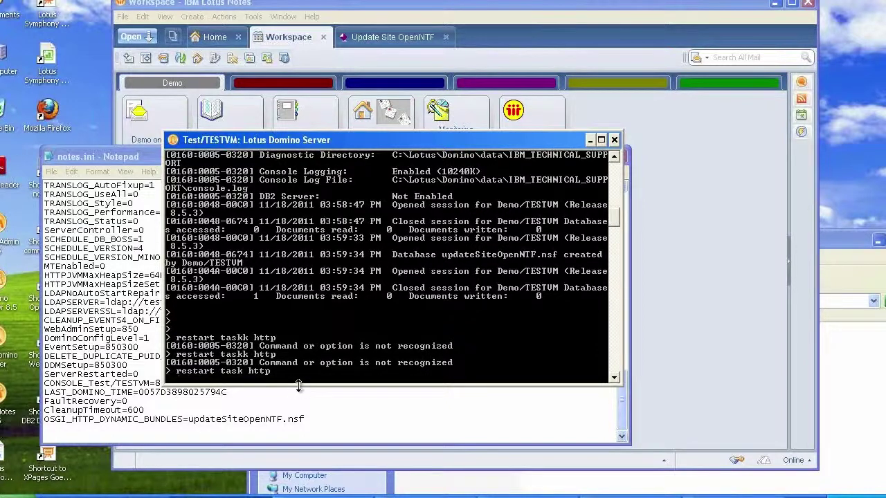
key("Return")
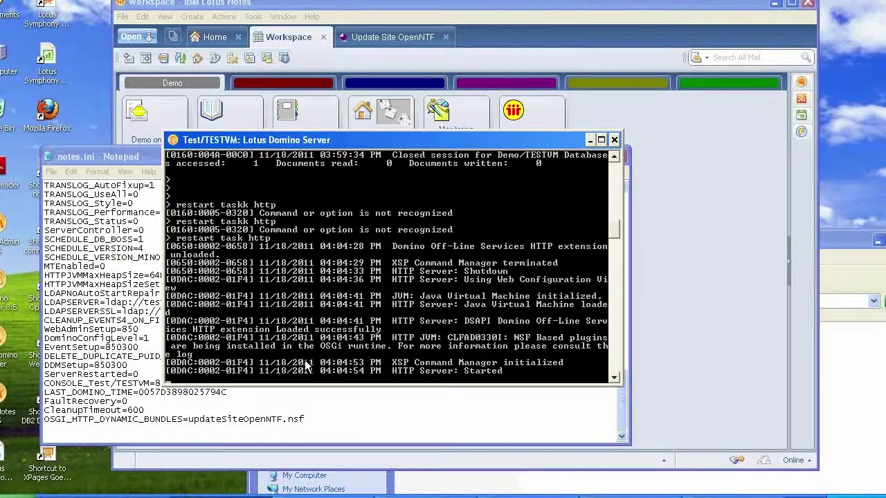
key("Return")
key("Return")
key("Return")
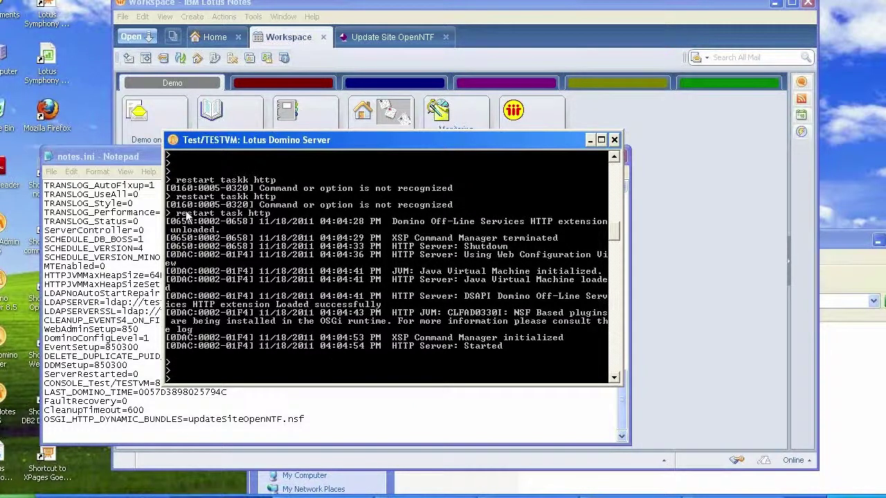
Minimize the notes.ini and Lotus Notes windows, leaving the Domino server console in front.
left_click(135, 158)
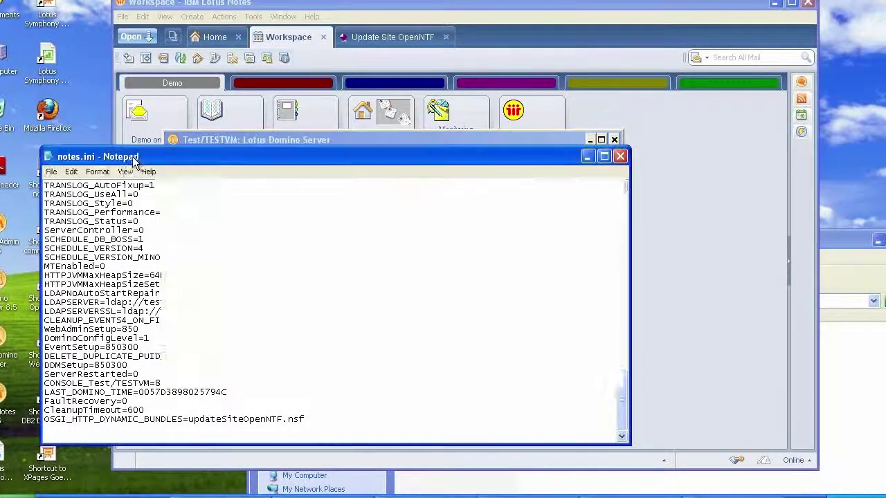
left_click(586, 158)
left_click(588, 140)
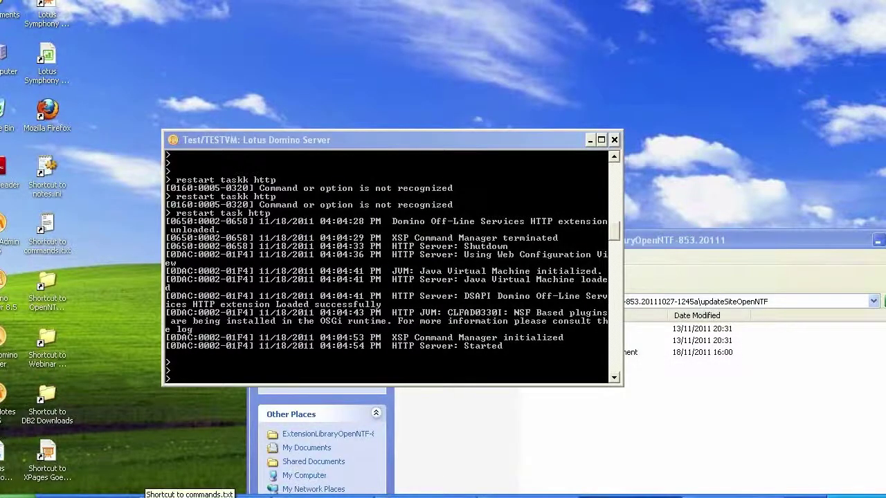
Copy "tell http osgi ss com.ibm.xsp.extlib" from commands.txt and run it in the Domino server console.
left_click(147, 497)
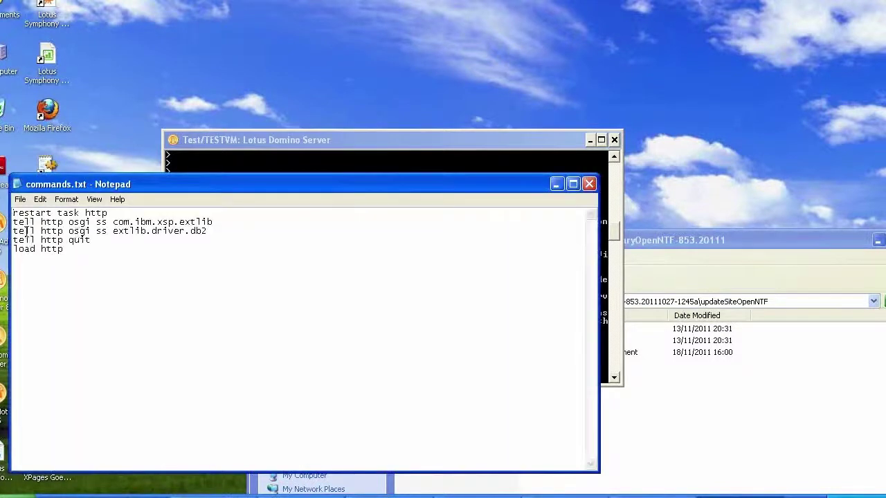
left_click_drag(13, 221, 217, 226)
key("ctrl+c")
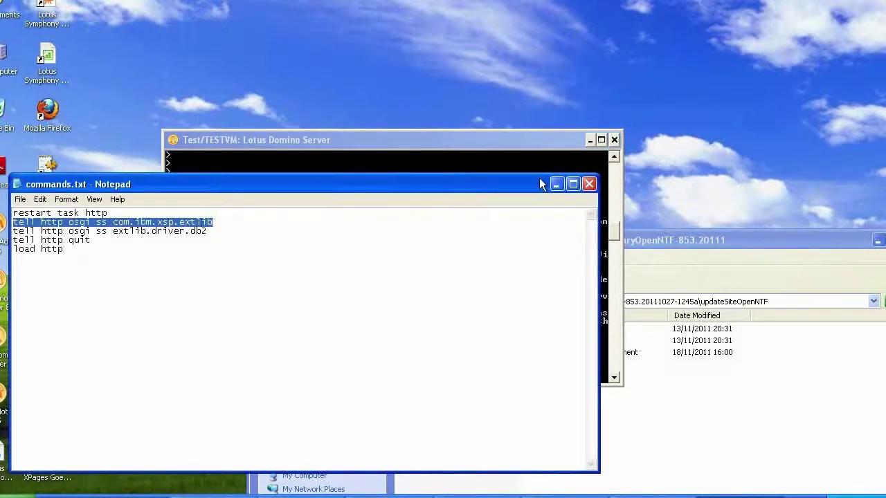
left_click(555, 183)
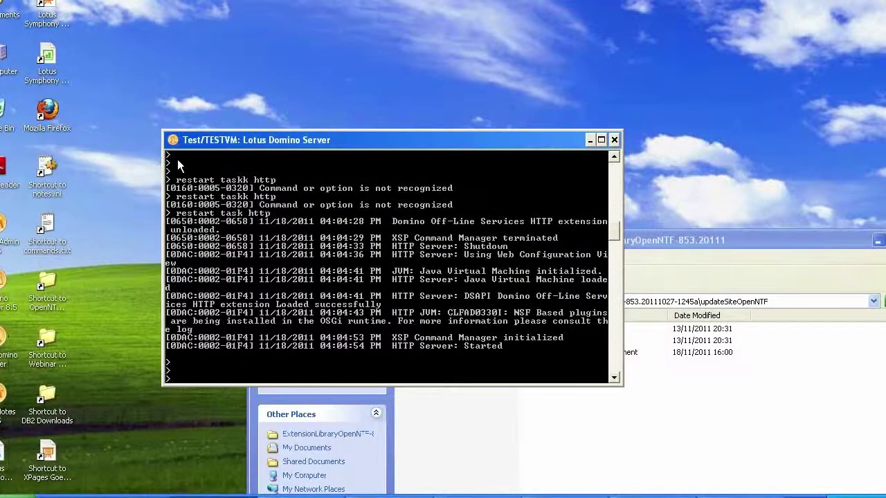
left_click(173, 140)
mouse_move(194, 244)
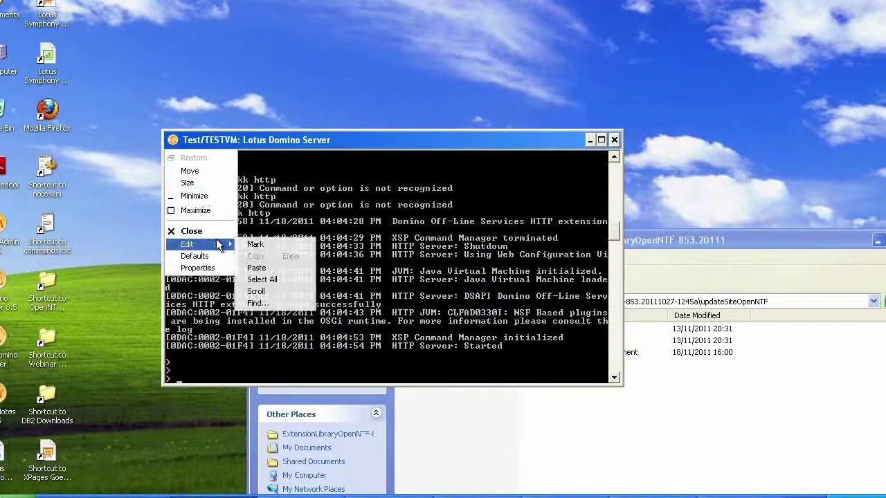
left_click(259, 268)
key("Return")
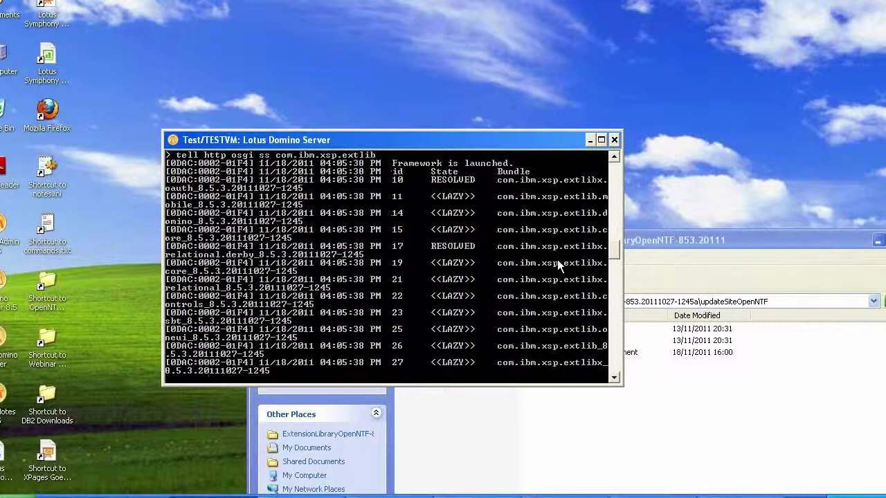
Review the id, state and name of the listed com.ibm.xsp.extlib bundles, and return to an empty prompt.
left_click_drag(618, 249, 618, 248)
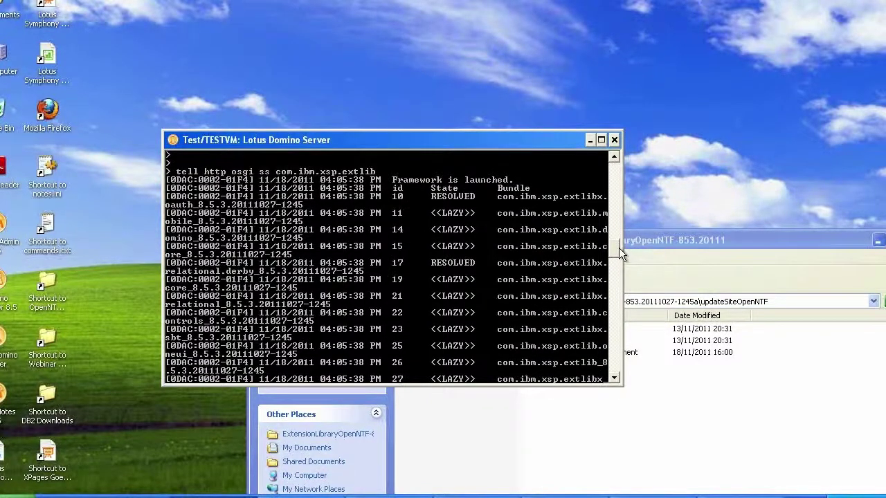
left_click_drag(619, 248, 619, 249)
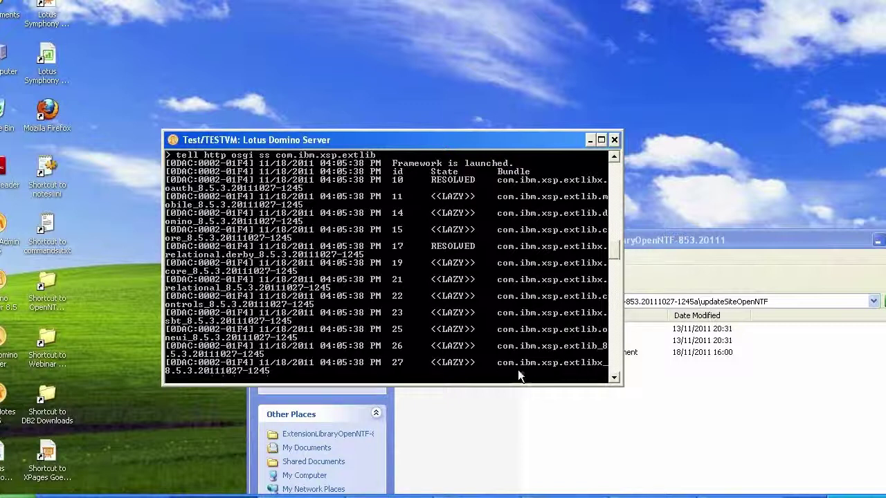
key("Return")
key("Return")
key("Return")
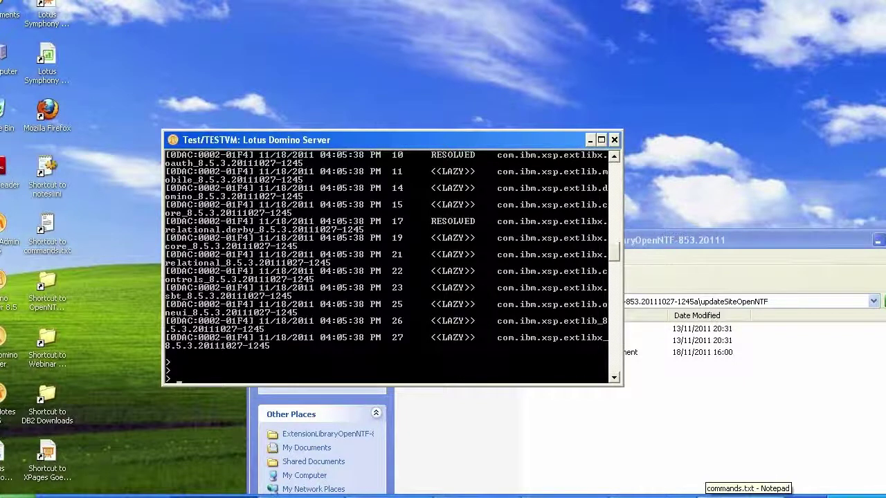
Copy "tell http osgi ss extlib.driver.db2" from commands.txt, run it in the Domino server console, and return to an empty prompt.
left_click(745, 487)
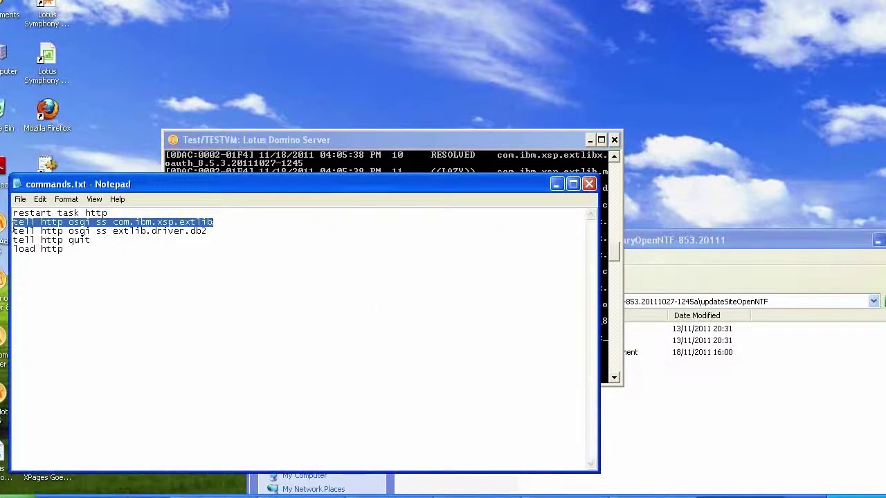
left_click_drag(13, 231, 207, 232)
key("ctrl+c")
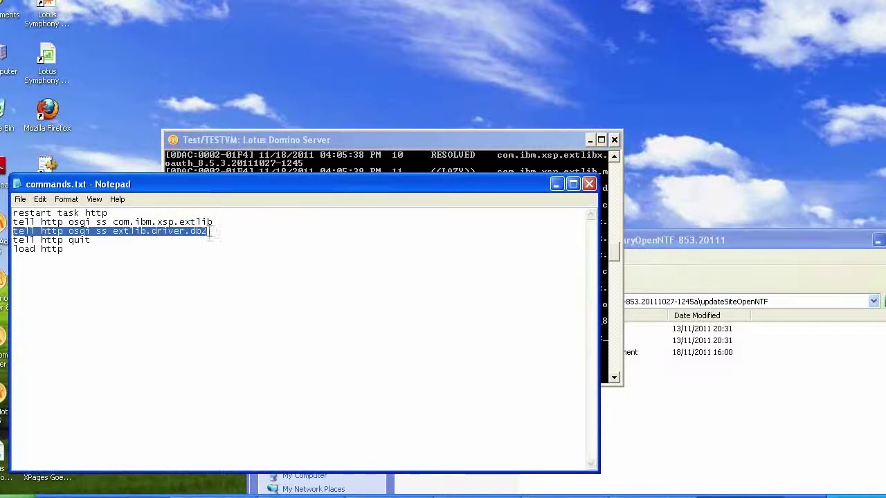
left_click(555, 184)
left_click(172, 140)
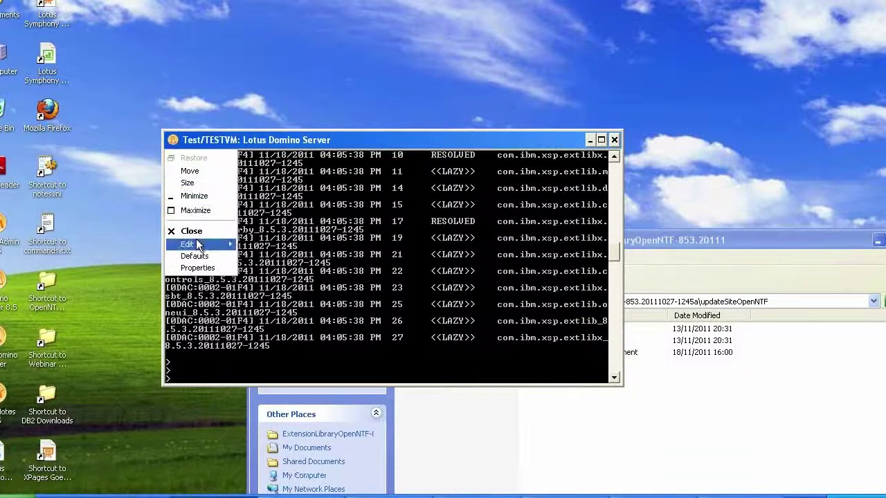
mouse_move(201, 245)
left_click(256, 267)
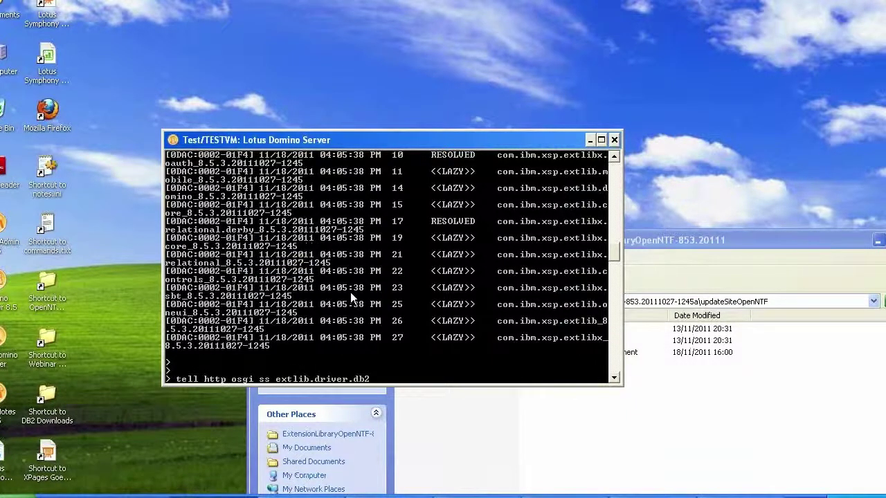
key("Return")
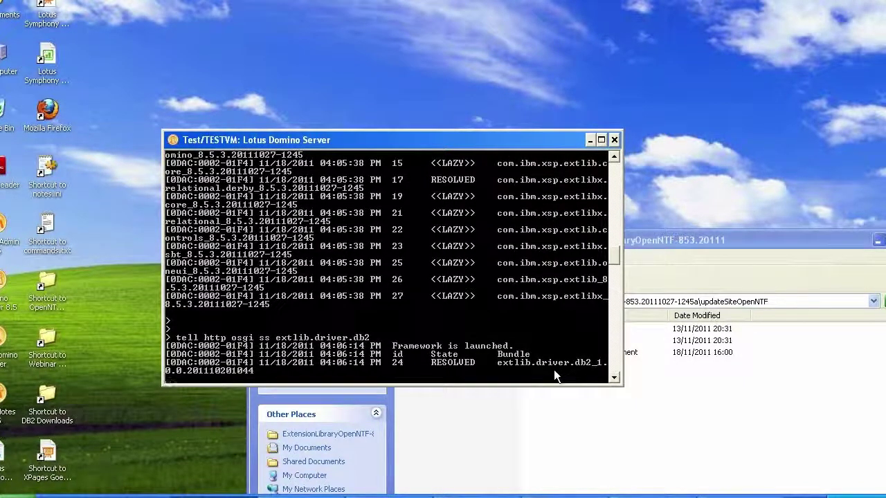
key("Return")
key("Return")
key("Return")
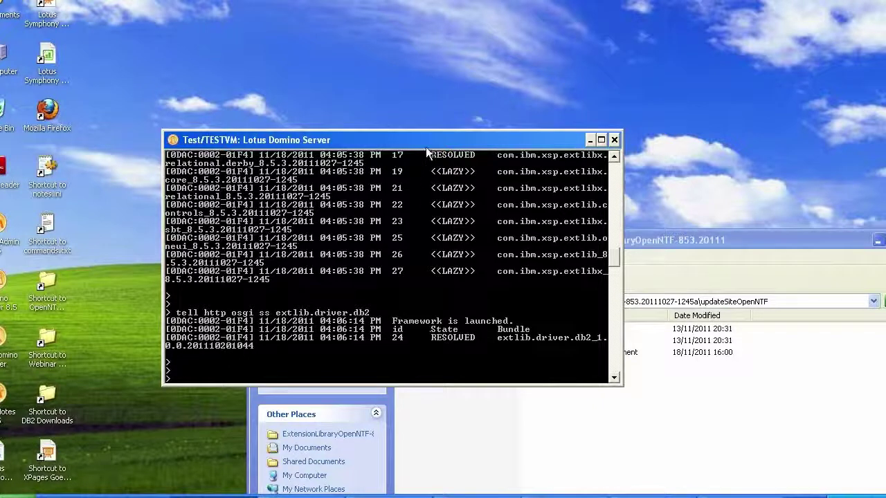
Minimize the updateSiteOpenNTF folder window and reposition the Domino server console on the cleared desktop.
left_click_drag(425, 147, 428, 38)
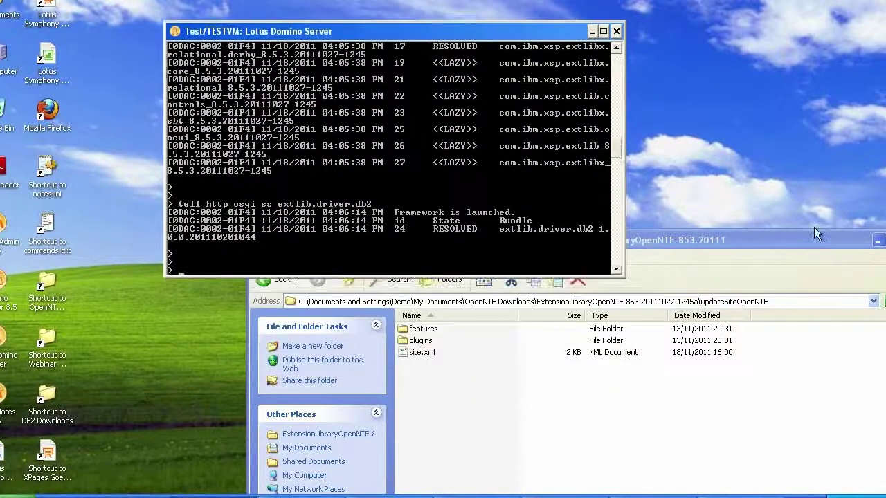
left_click(878, 240)
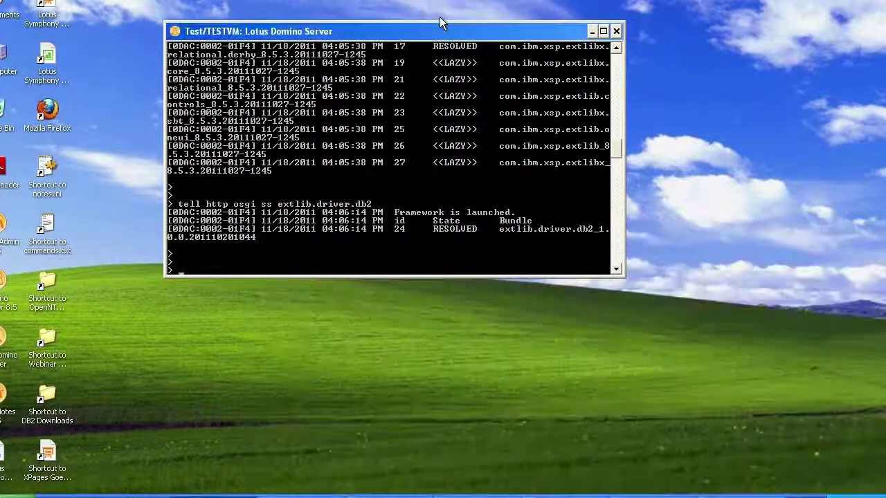
left_click_drag(439, 29, 570, 164)
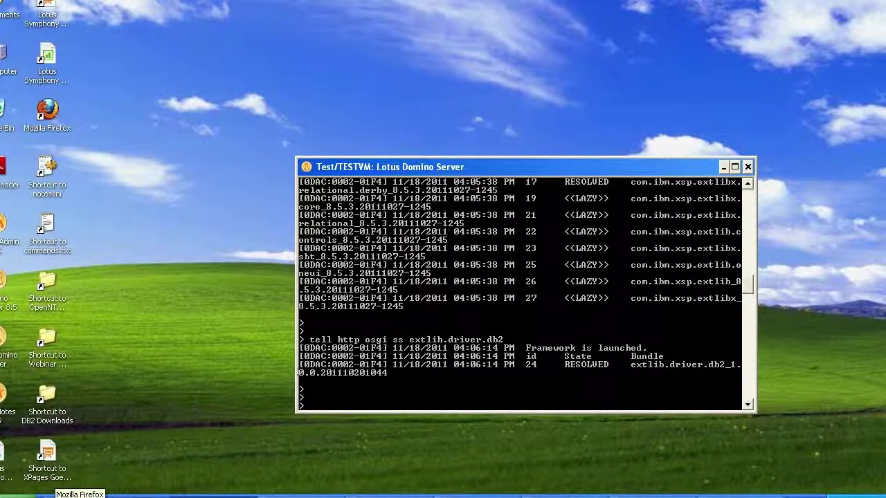
Launch Mozilla Firefox and load the XPagesJDBC.nsf demo application from the DemoApp bookmarks.
left_click(59, 495)
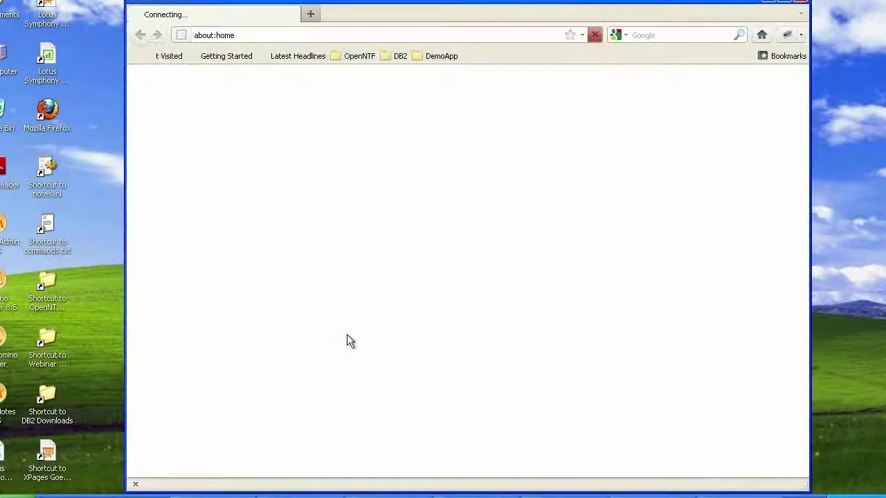
left_click(442, 56)
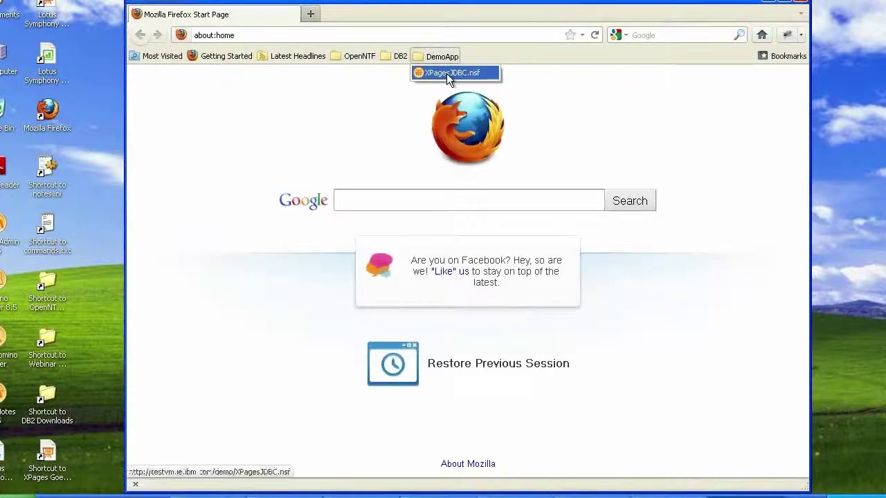
left_click(455, 74)
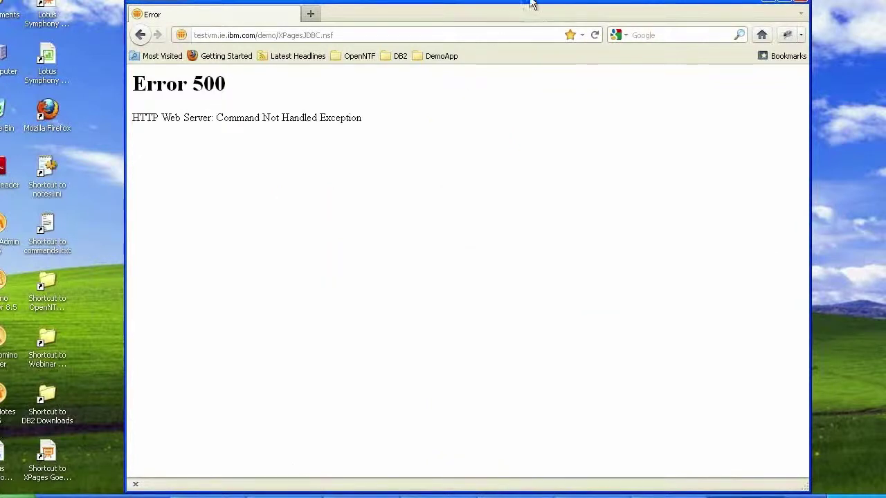
Review the output for the XPagesJDBC.nsf request in the Domino server console, return to an empty prompt, and minimize the console.
left_click_drag(542, 22, 561, 61)
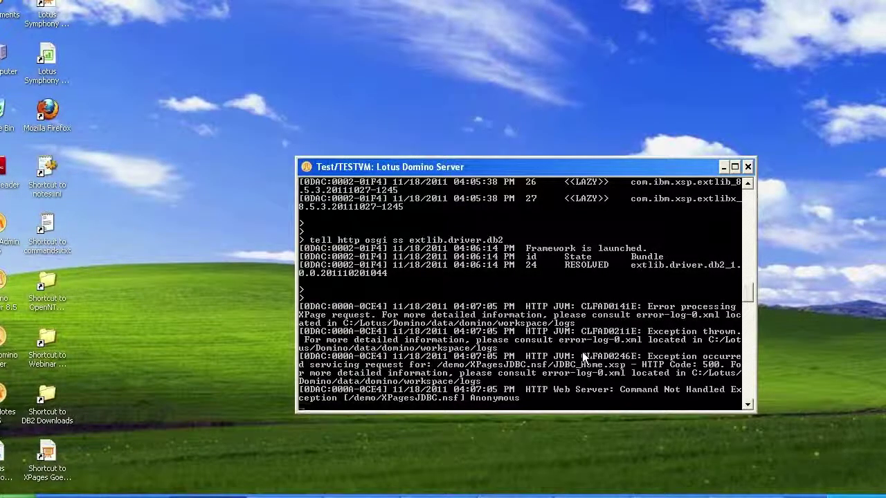
key("Return")
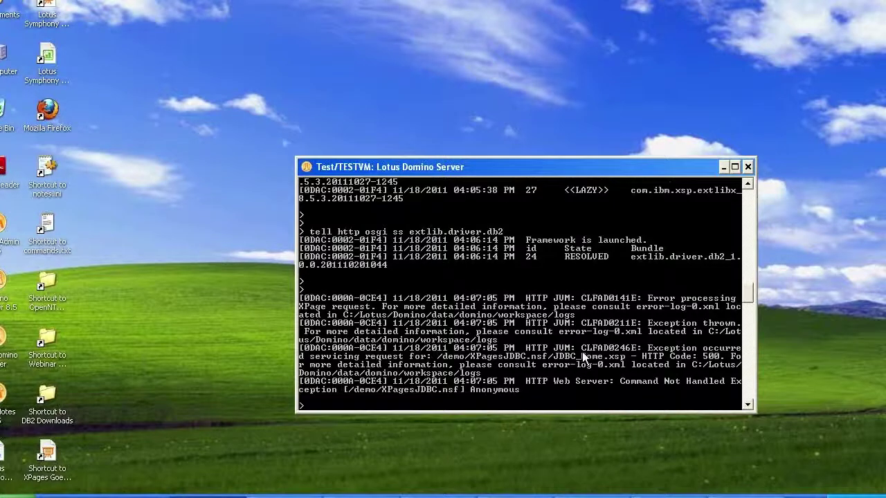
key("Return")
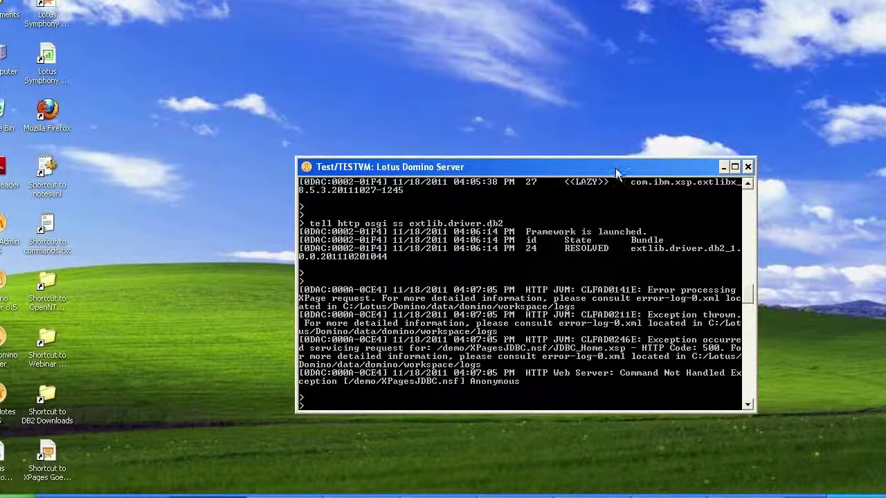
left_click_drag(616, 169, 650, 204)
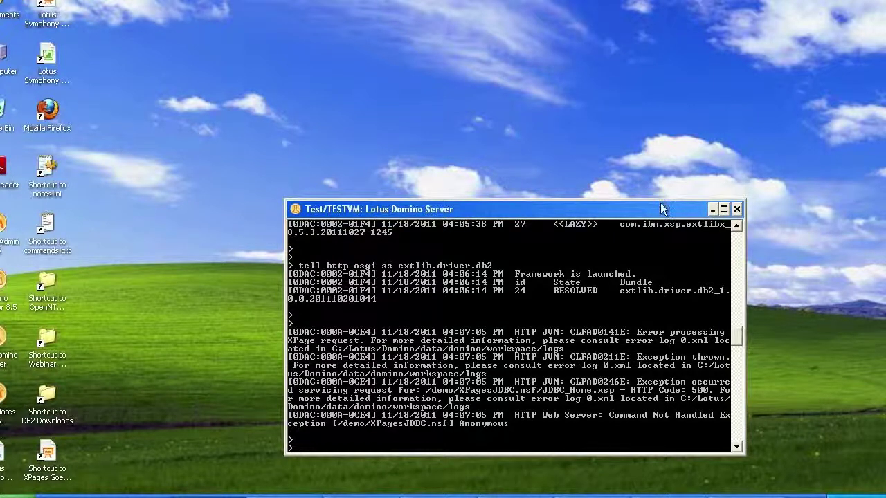
left_click(713, 210)
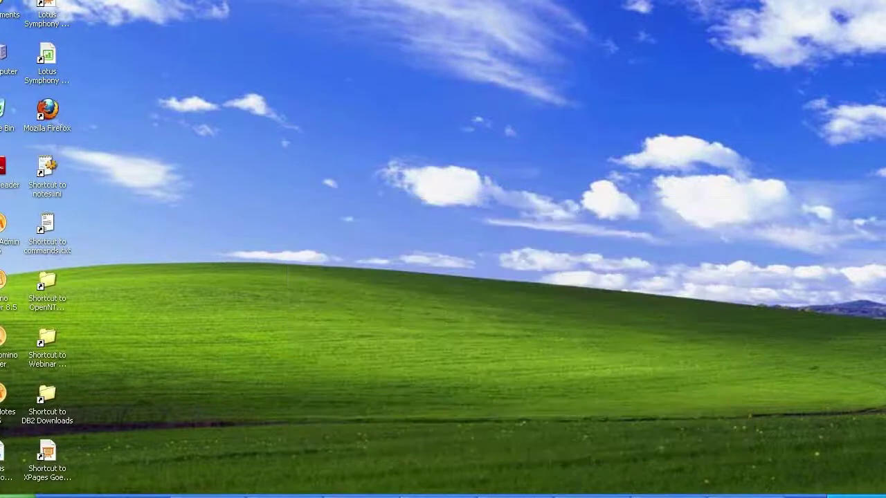
Launch Lotus Domino Designer and maximize its window.
left_click(3, 294)
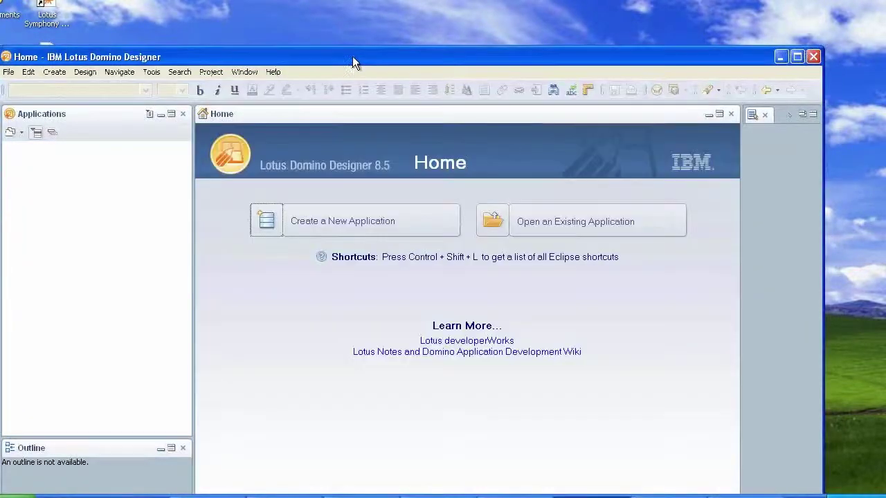
left_click_drag(358, 40, 363, 1)
double_click(364, 1)
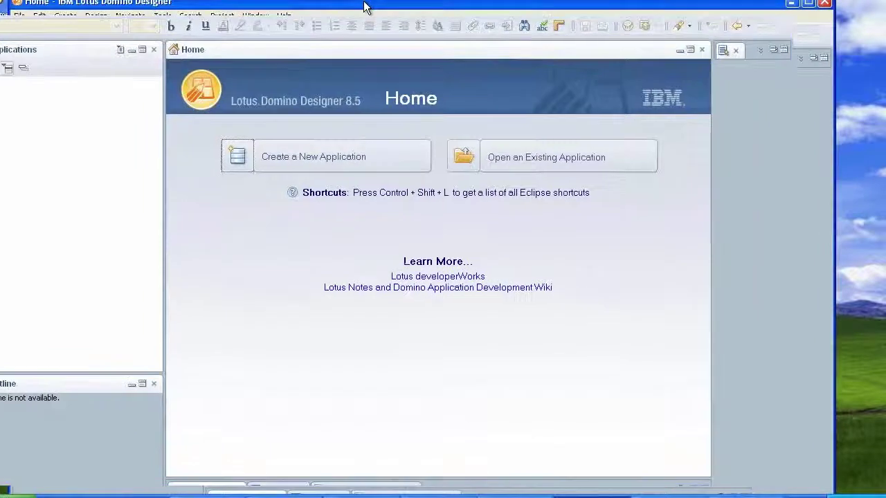
Check that "Enable Eclipse plug-in install" is enabled in the Domino Designer preferences, and accept the preferences.
left_click(0, 7)
mouse_move(35, 142)
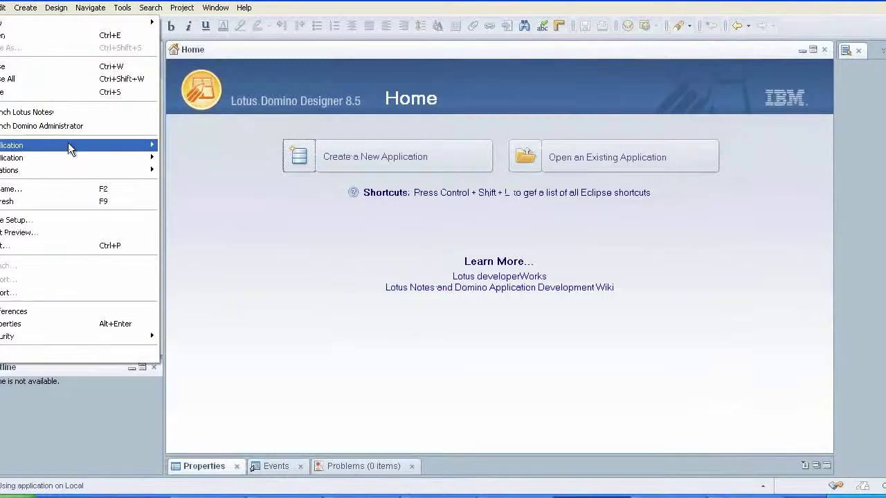
mouse_move(68, 143)
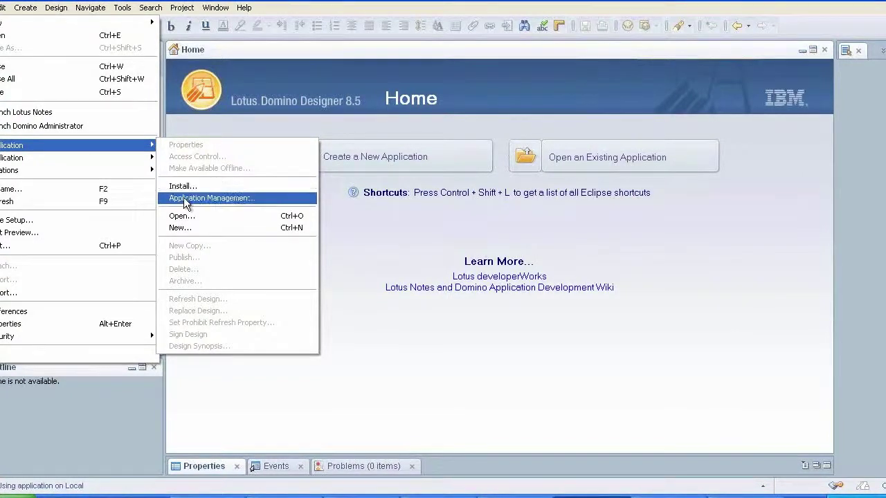
left_click(40, 312)
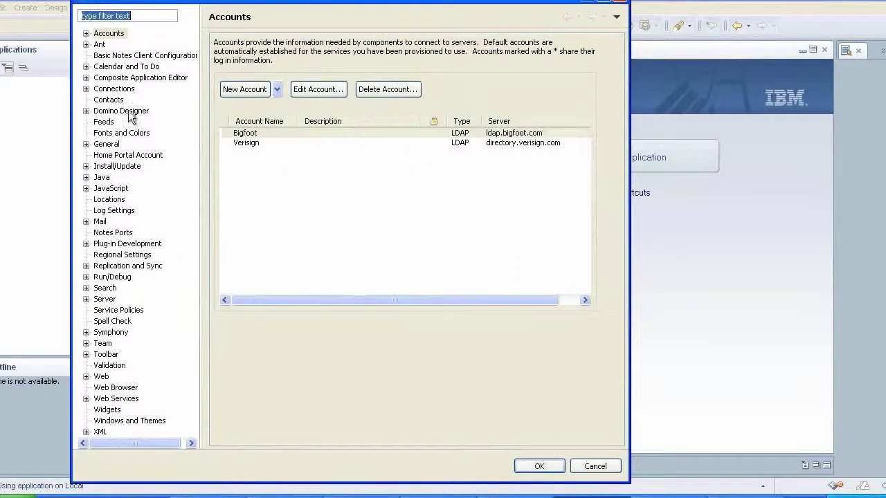
left_click(123, 111)
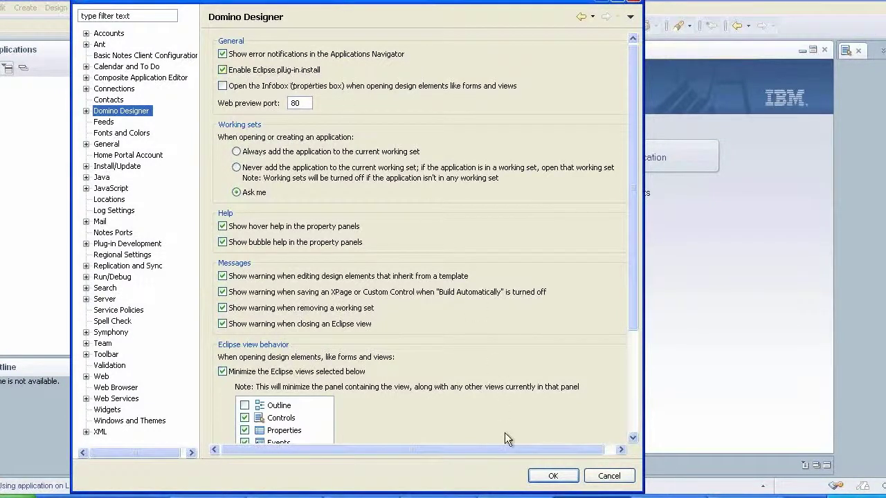
left_click(543, 476)
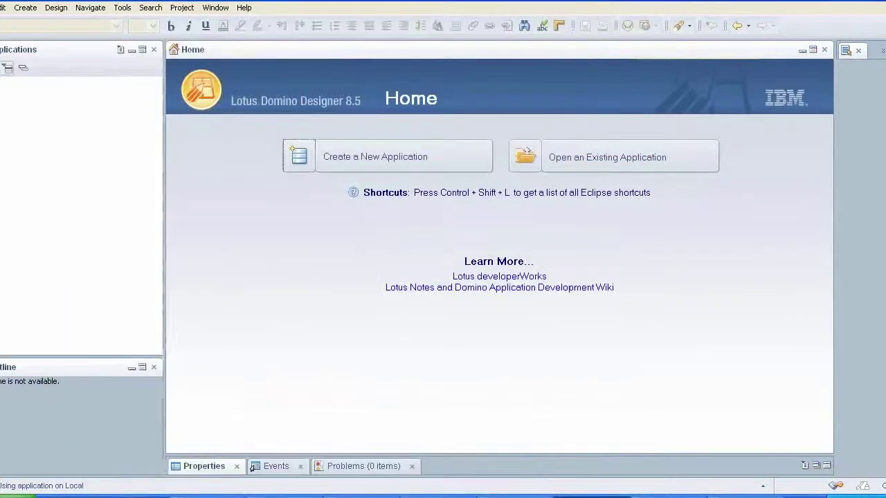
Start an application install in Domino Designer using the "Search for new features to install" option, and proceed to the application locations.
left_click(0, 8)
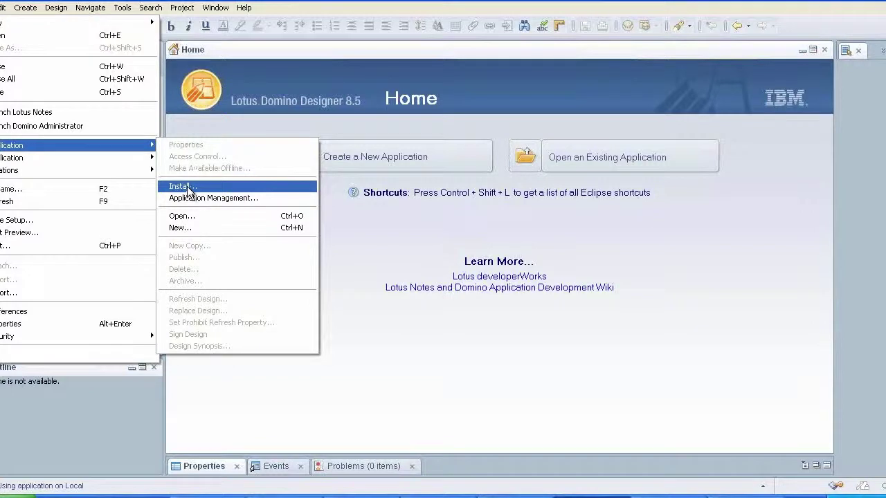
left_click(186, 191)
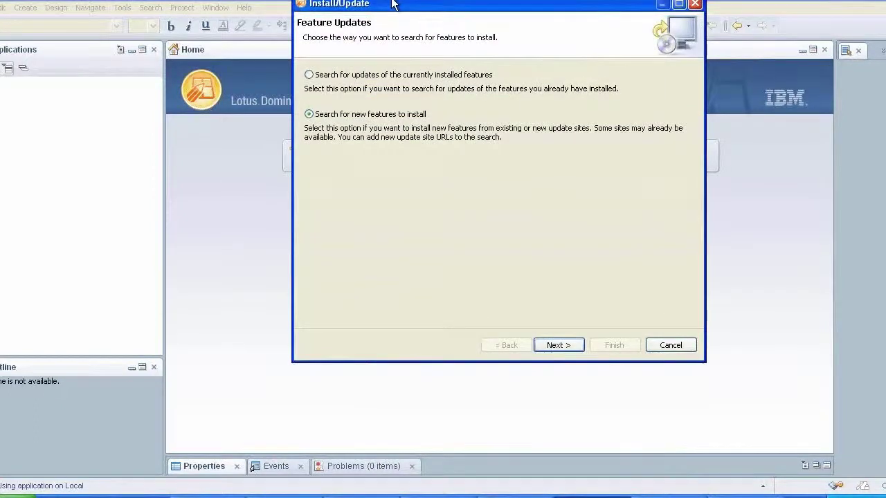
left_click_drag(391, 5, 365, 56)
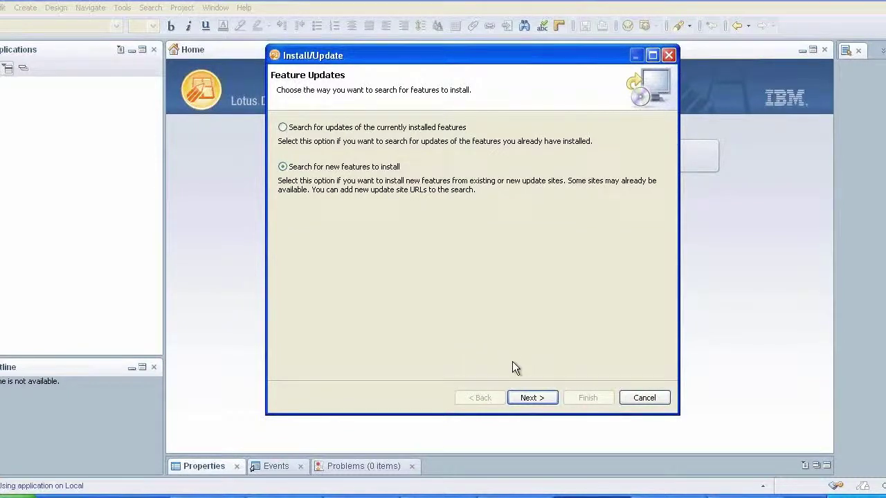
left_click(531, 398)
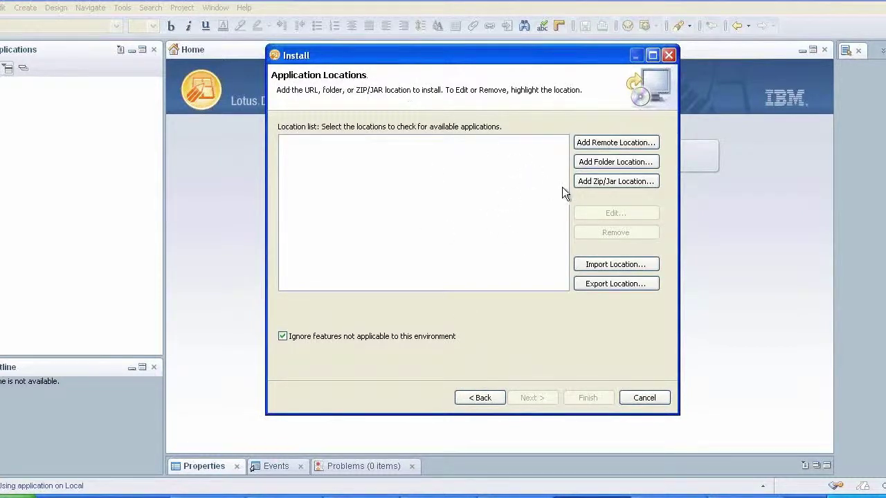
Add the archive updateSiteOpenNTF-designer.zip as a Zip/Jar location under its default name, and search it for features.
left_click(599, 180)
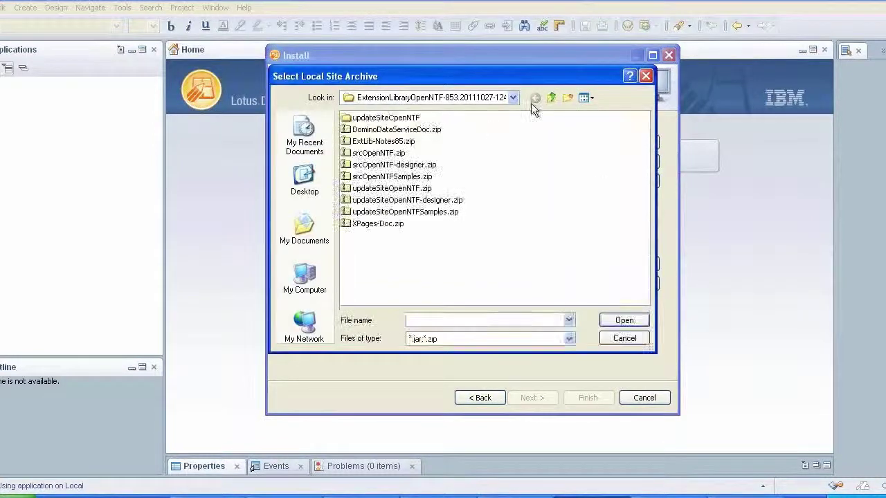
left_click(422, 201)
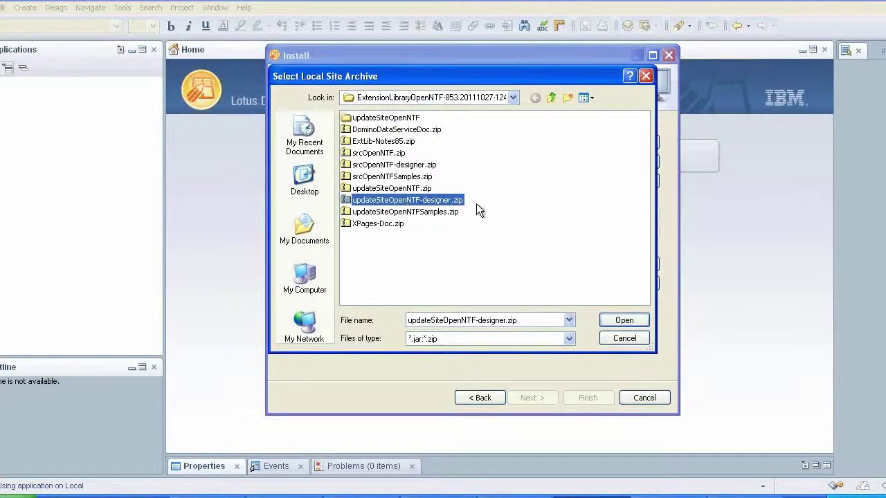
left_click(624, 322)
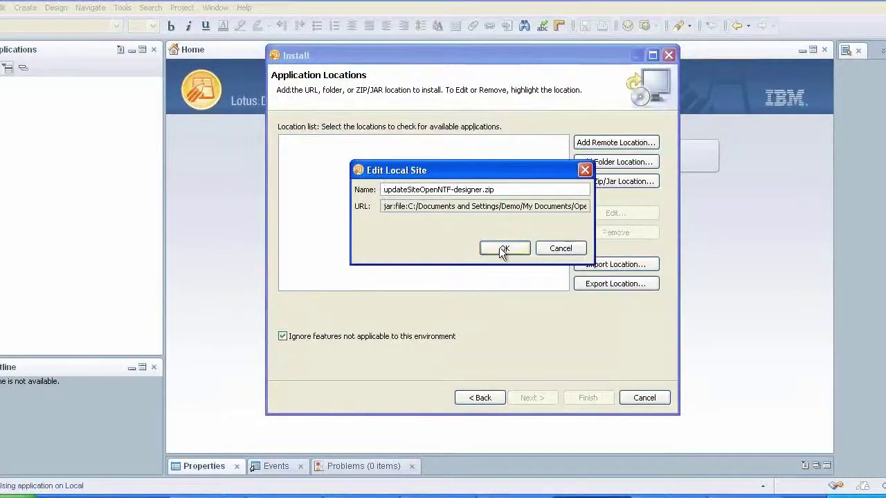
left_click(500, 249)
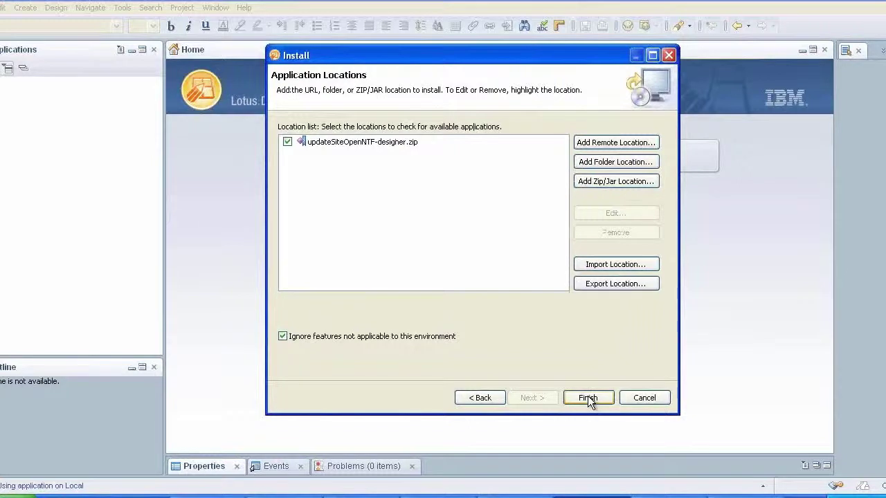
left_click(587, 399)
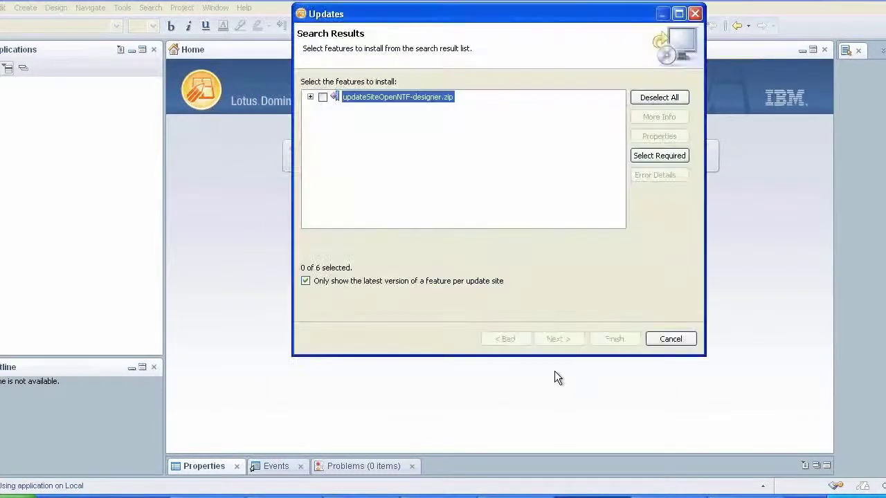
Expand updateSiteOpenNTF-designer.zip and its OpenNTF Builds category, and select all of its features for installation.
left_click(309, 97)
left_click(324, 109)
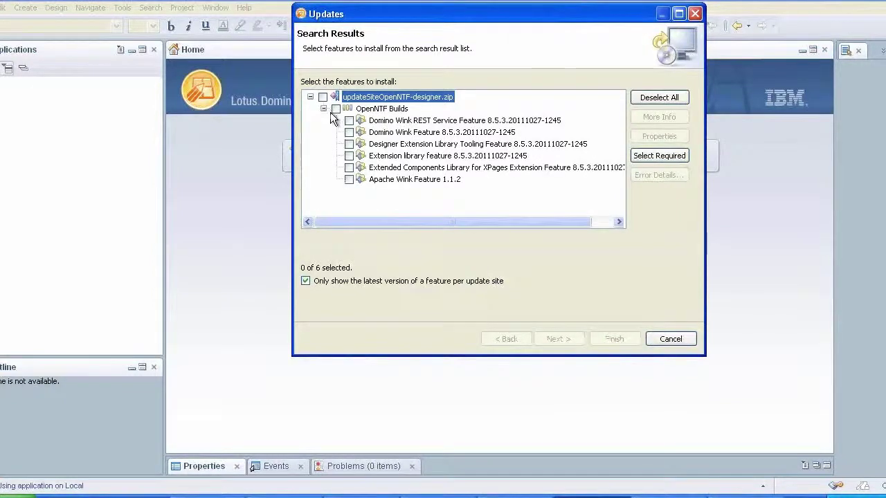
left_click_drag(394, 19, 380, 78)
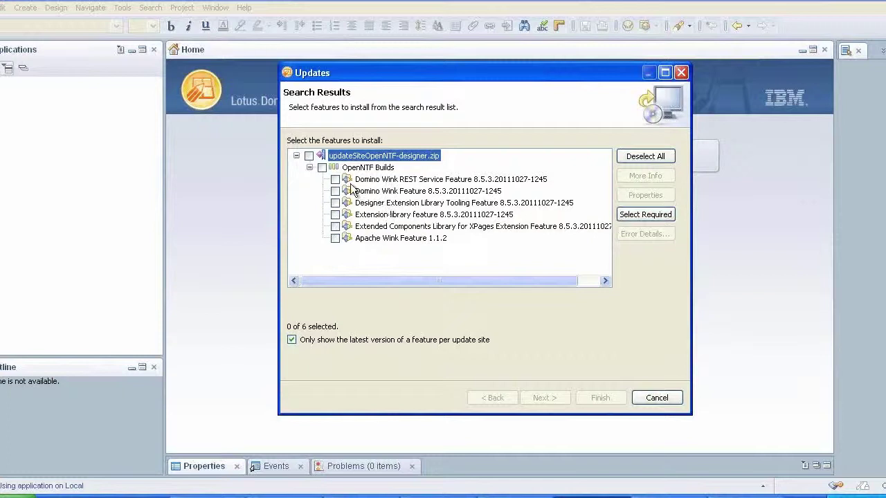
left_click(309, 157)
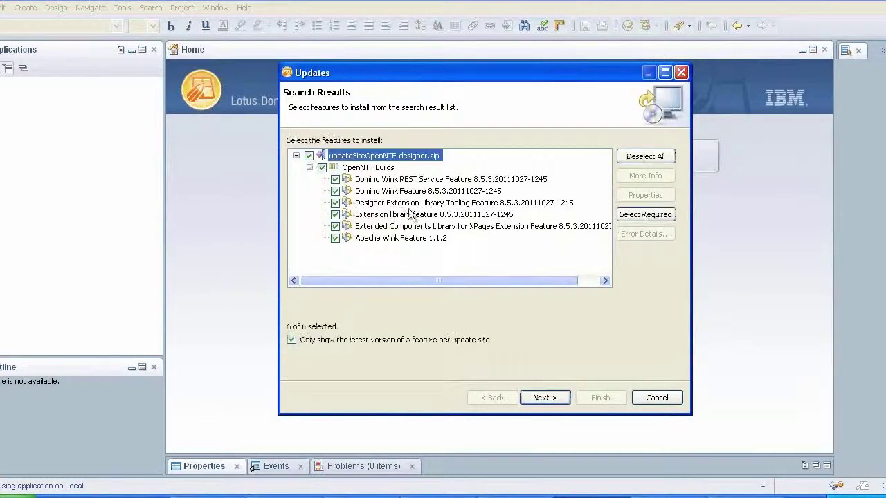
Accept the terms in the feature license agreements and start installing the selected features.
left_click(546, 397)
left_click(382, 323)
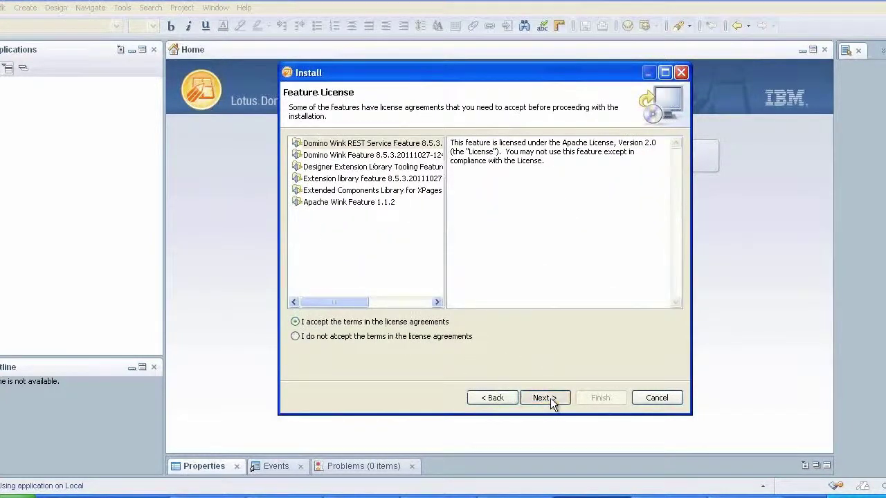
left_click(543, 398)
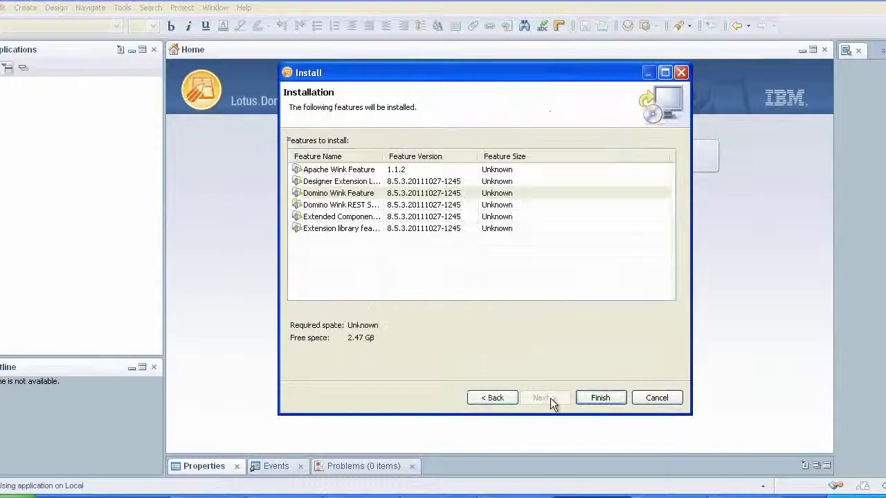
left_click(600, 397)
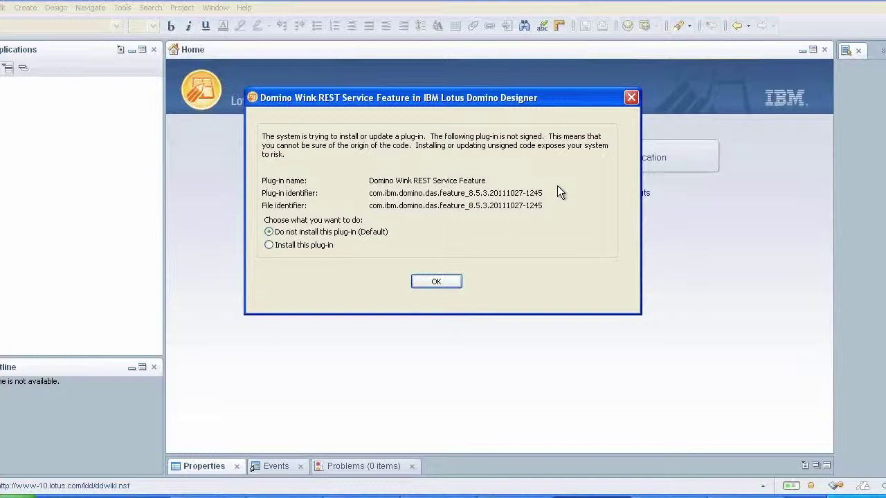
Choose "Install this plug-in" for each unsigned plug-in, including Domino Wink REST Service, Domino Wink and Designer Extension Library Tooling.
left_click(305, 248)
left_click(436, 282)
left_click(305, 246)
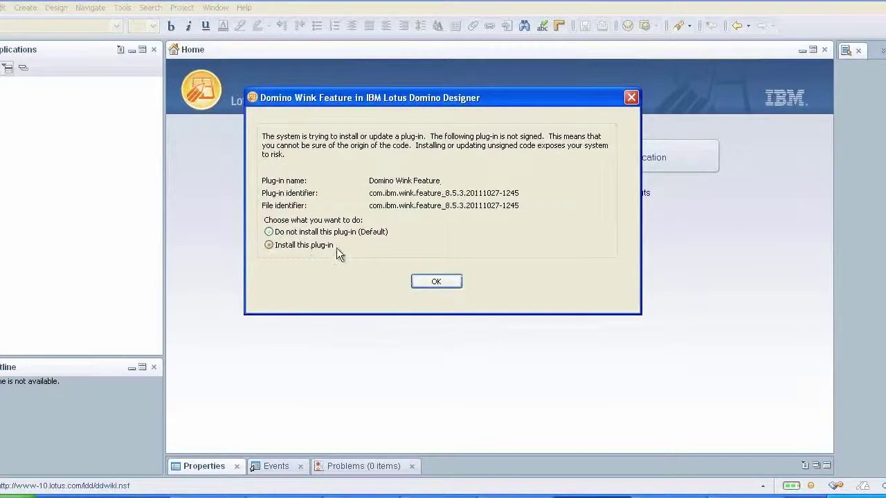
left_click(432, 282)
left_click(312, 248)
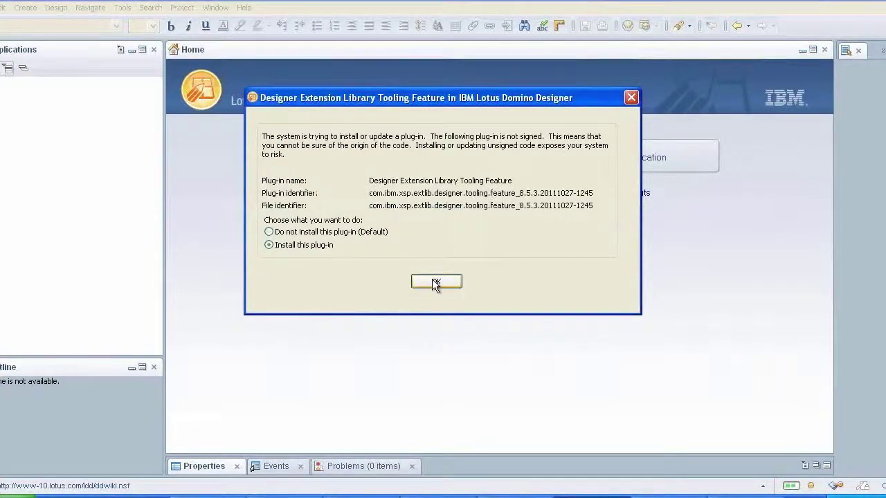
left_click(434, 283)
left_click(316, 248)
left_click(452, 282)
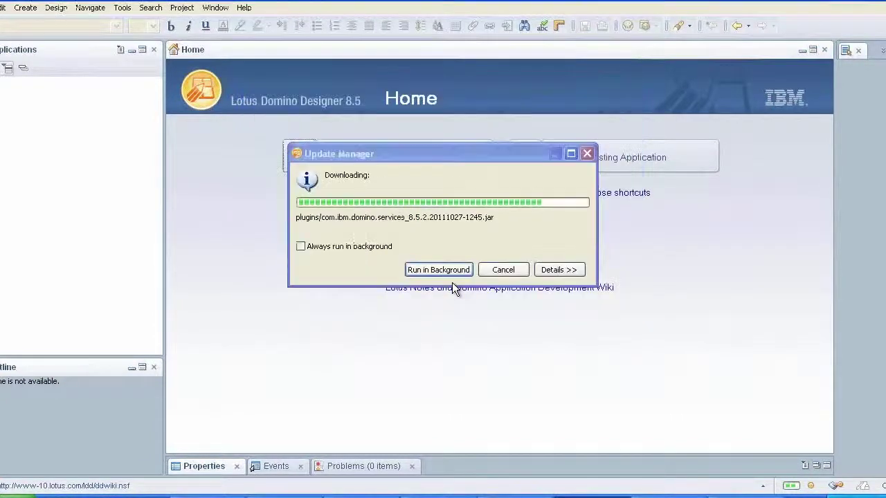
left_click(314, 249)
left_click(433, 282)
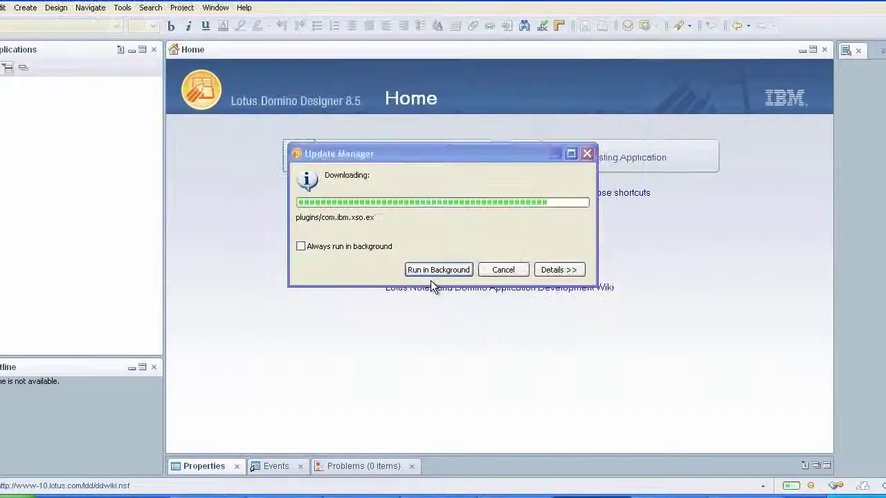
left_click(307, 251)
left_click(438, 283)
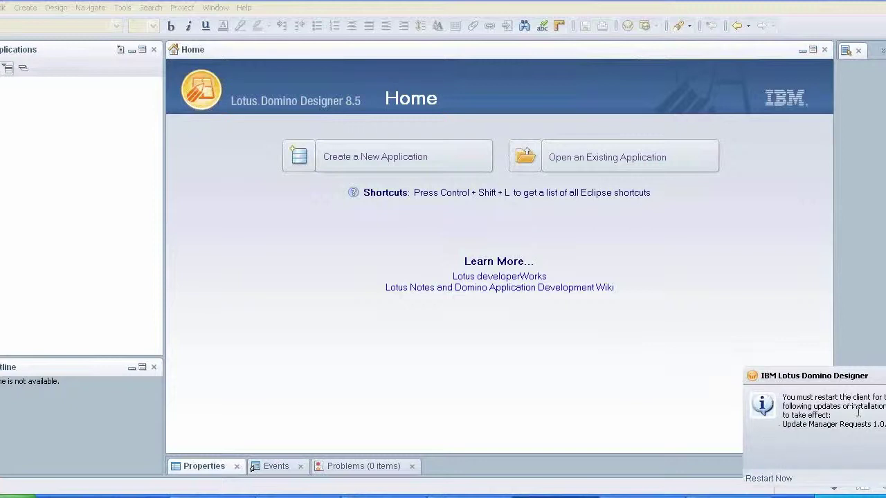
Restart the client to apply the updates, confirm exiting Notes and Domino Designer, and log back in with the account password.
left_click(768, 480)
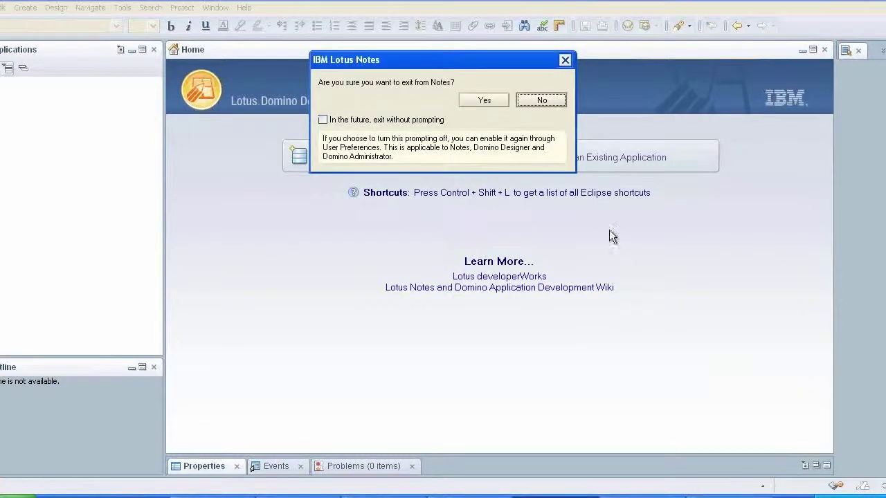
left_click(469, 103)
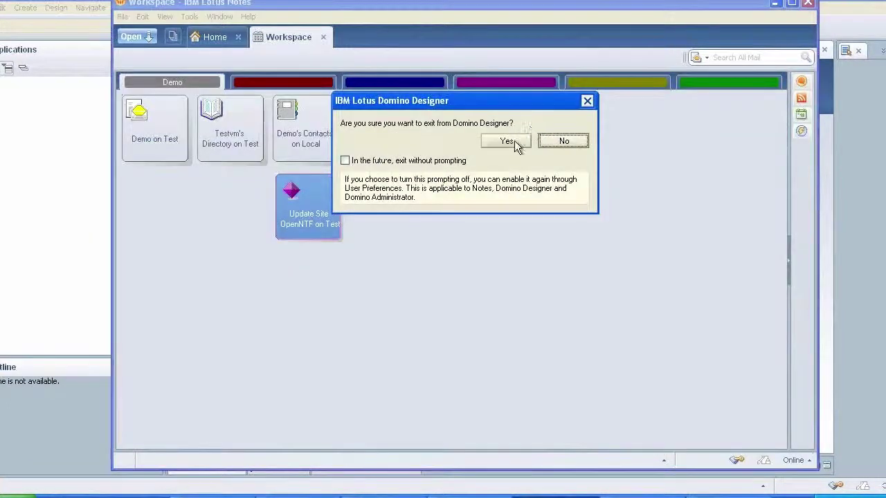
left_click(515, 142)
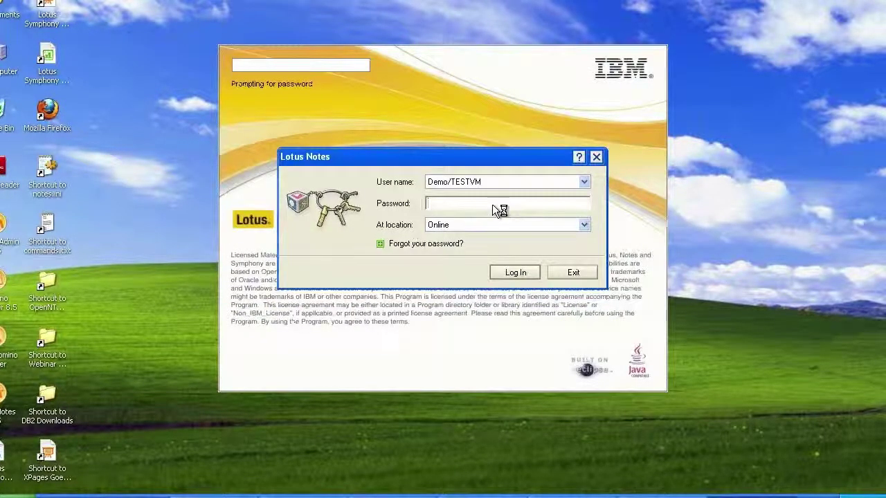
type("XXXXXXXXXXXXXXXXXXX")
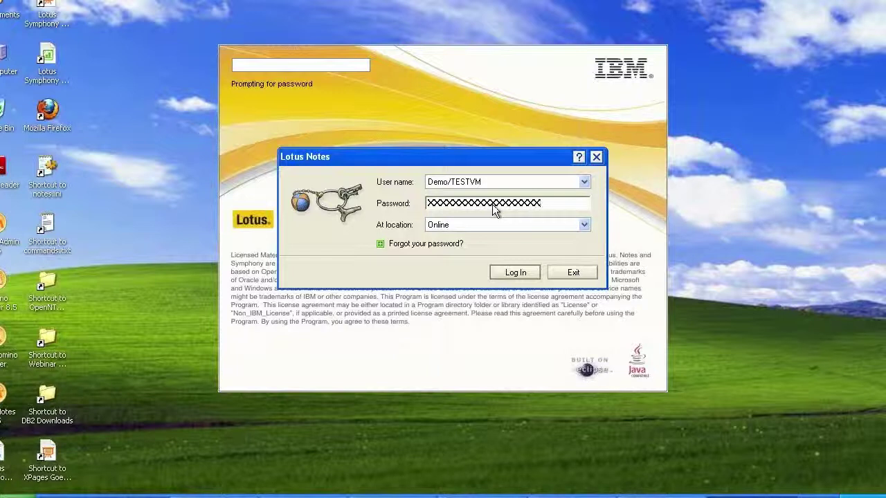
key("Return")
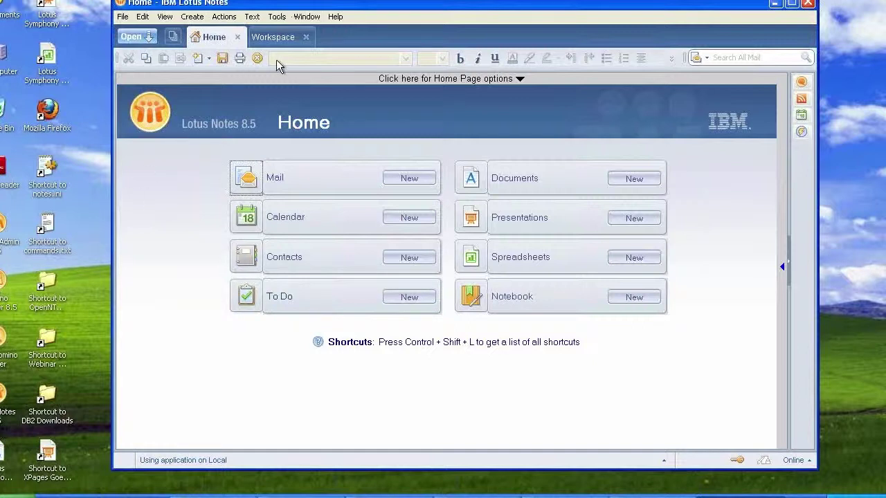
Launch Domino Designer from the desktop.
left_click(333, 19)
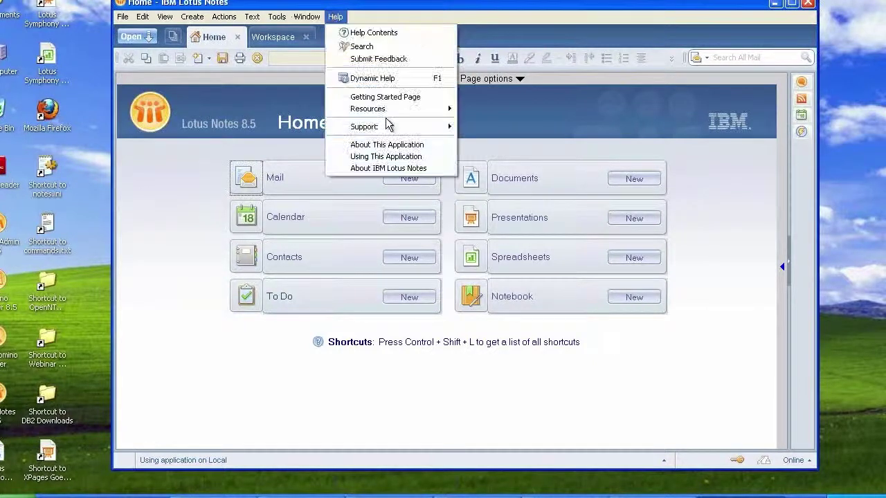
left_click(274, 3)
left_click(4, 294)
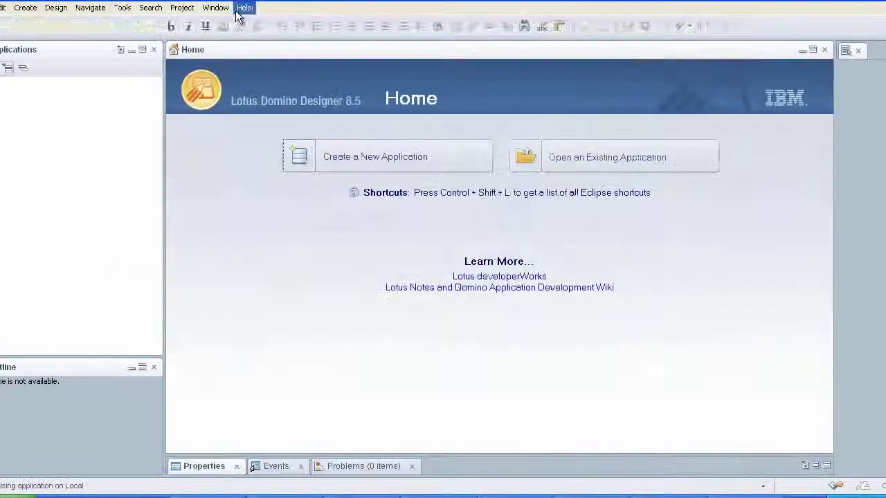
Show the plug-in details in the About information of Domino Designer.
left_click(243, 8)
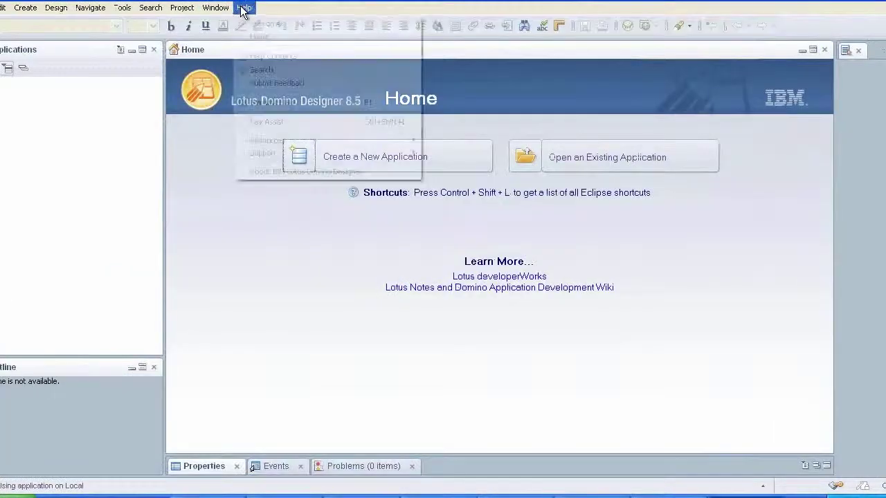
left_click(295, 170)
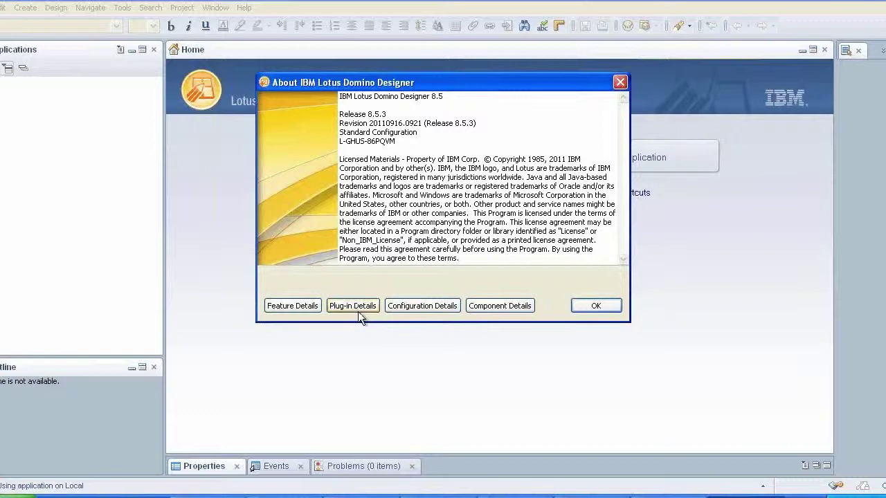
left_click(357, 308)
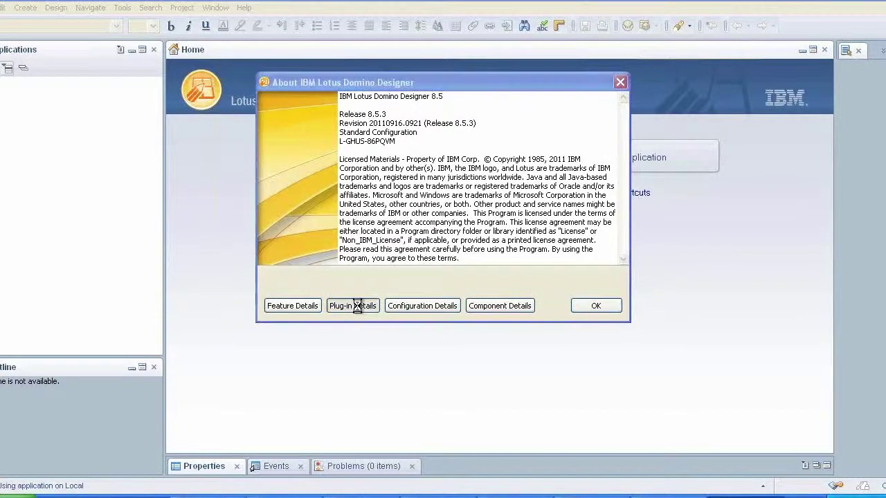
left_click_drag(441, 8, 419, 97)
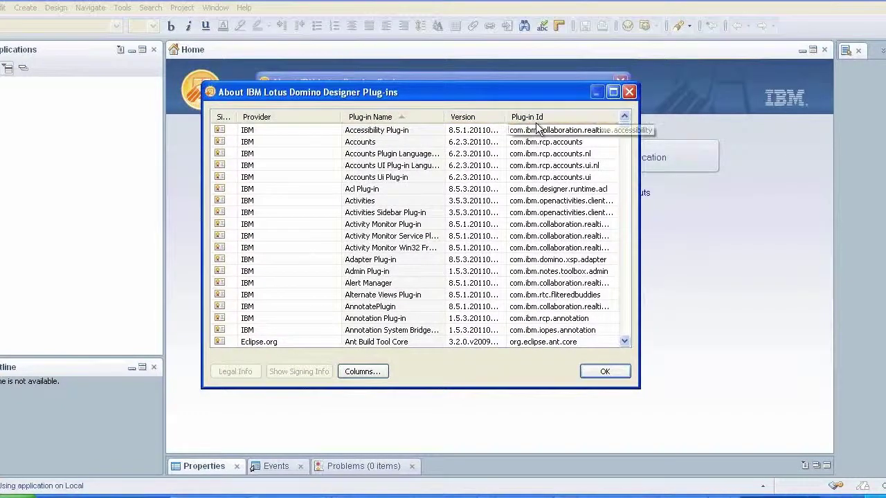
Sort the plug-in list by Plug-in Id and widen the dialog and its Plug-in Id and Plug-in Name columns.
left_click(537, 117)
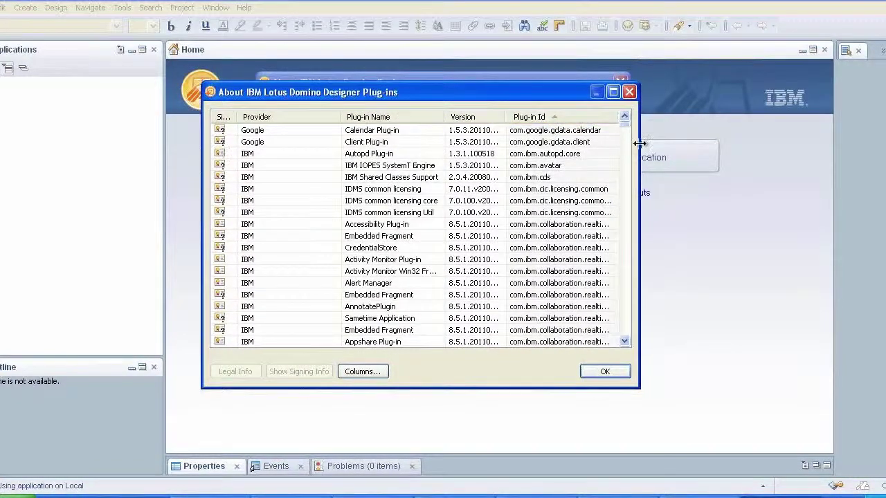
left_click_drag(639, 146, 837, 183)
left_click_drag(620, 119, 737, 119)
left_click_drag(445, 118, 508, 118)
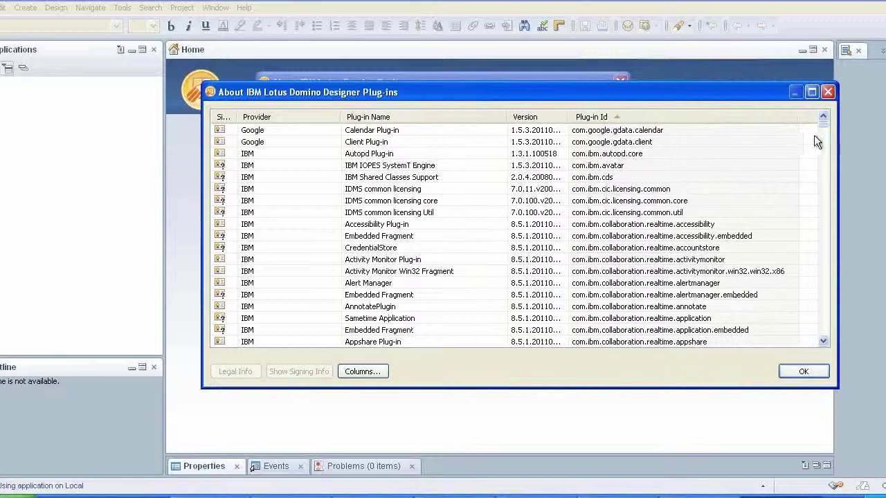
Locate the com.ibm.xsp plug-ins in the list and examine the com.ibm.xsp.extlib and com.ibm.xsp.extlibx entries and their versions.
left_click_drag(822, 126, 819, 229)
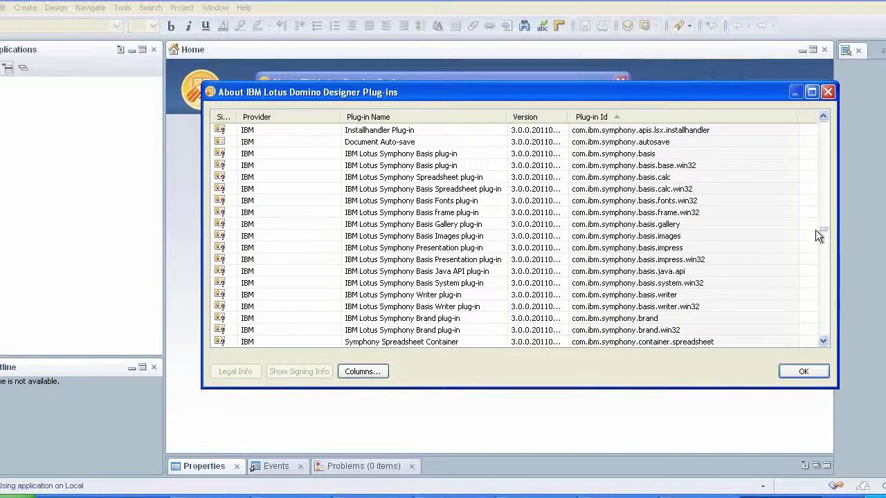
left_click_drag(822, 227, 822, 236)
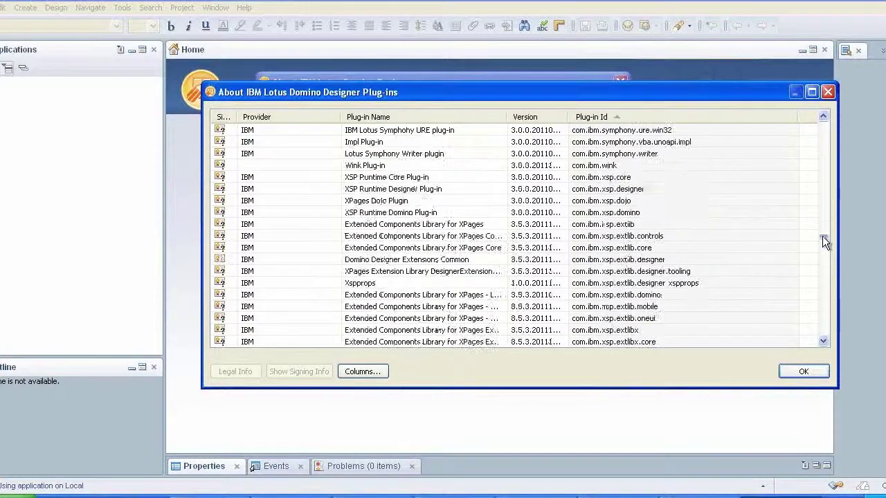
left_click(612, 225)
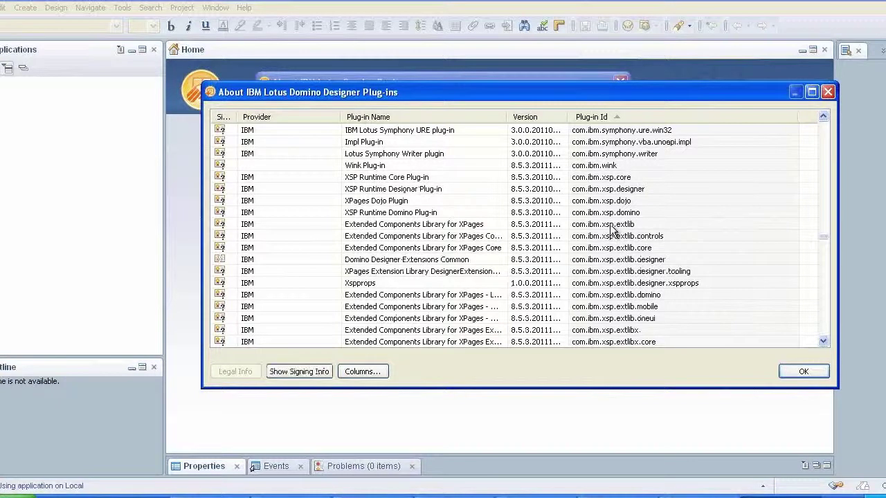
left_click(614, 177)
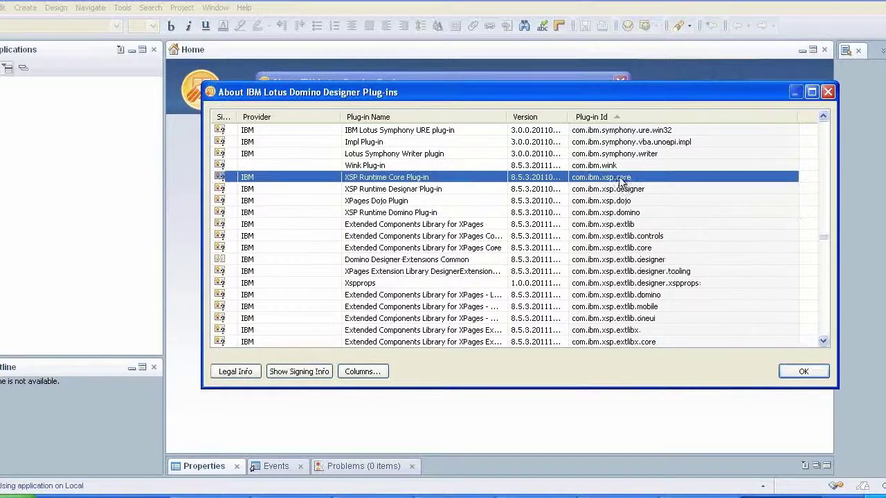
left_click(823, 341)
left_click(823, 341)
left_click(823, 341)
left_click(823, 341)
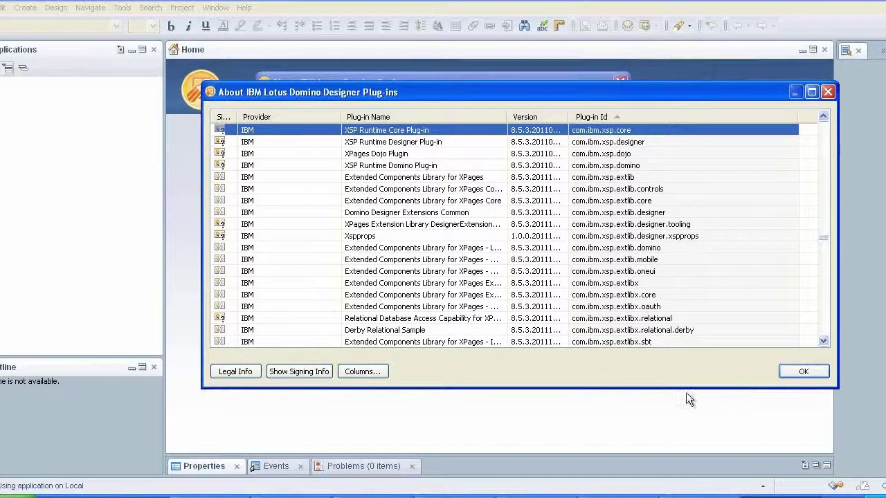
Enlarge the plug-in list to show full plug-in names, check Relational Database Access Capability for XPages, and close the About dialogs.
left_click_drag(668, 388, 668, 435)
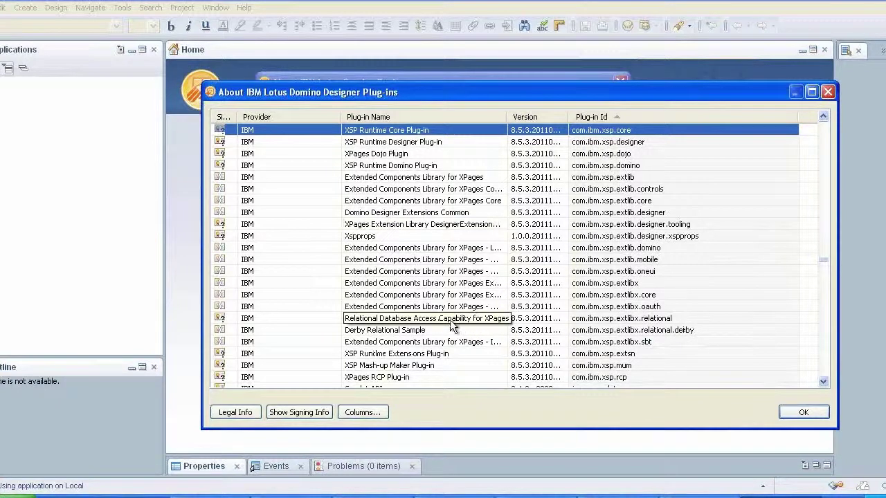
left_click_drag(509, 118, 554, 118)
left_click(482, 318)
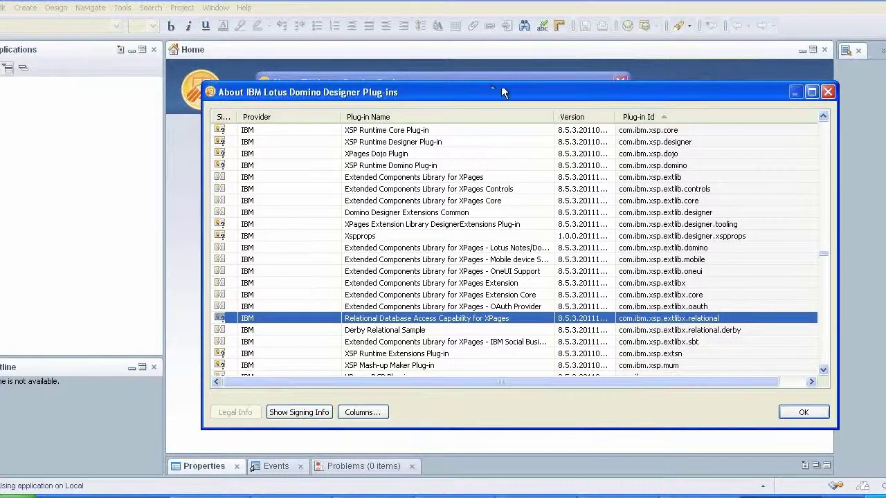
left_click_drag(577, 90, 560, 103)
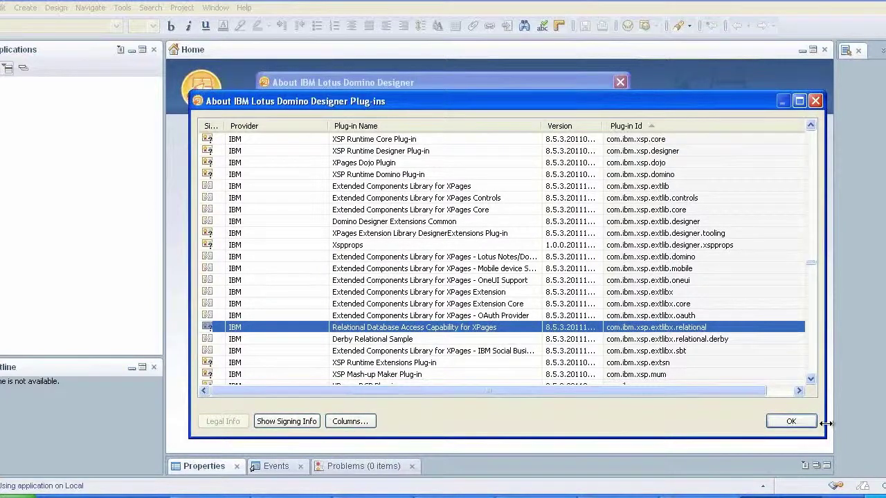
left_click_drag(826, 424, 867, 424)
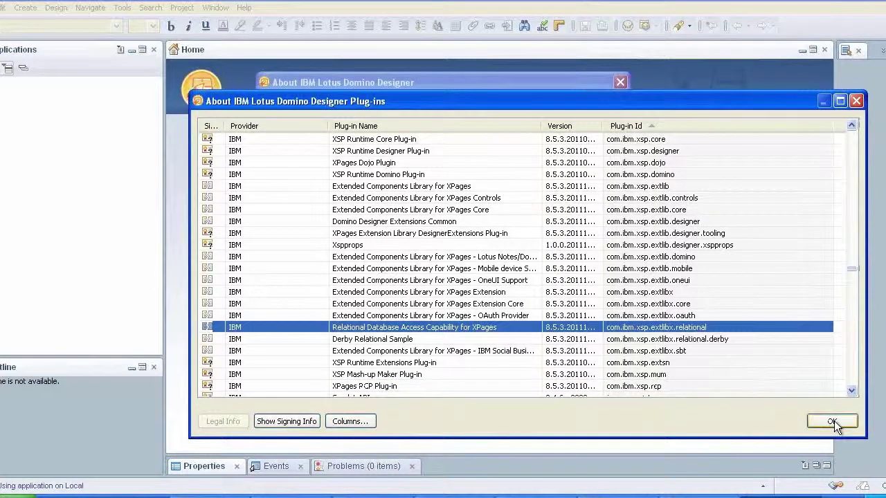
left_click(832, 422)
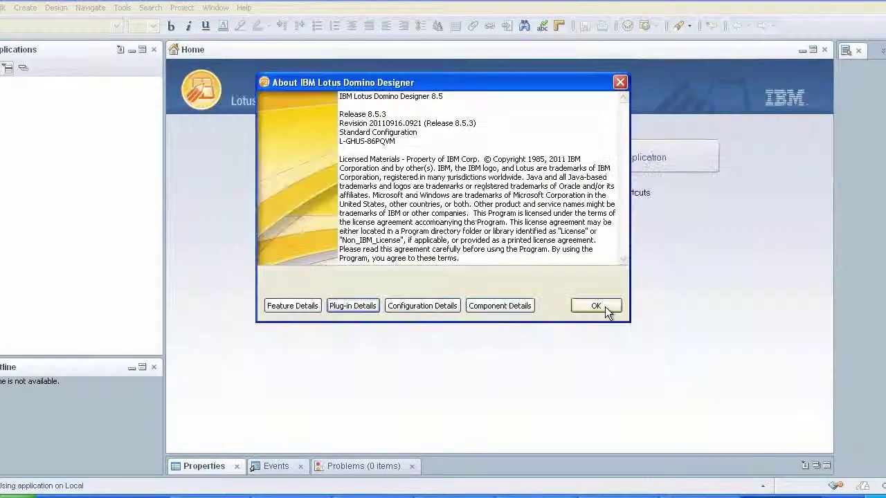
left_click(601, 307)
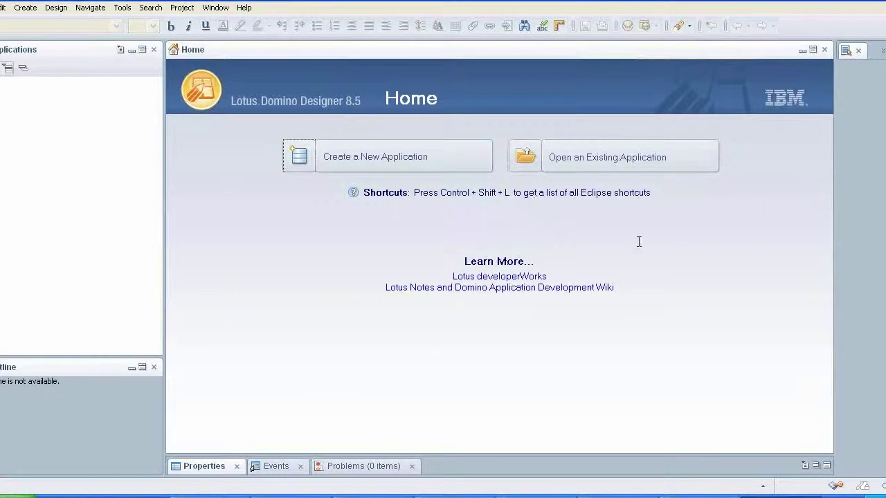
Switch from Domino Designer to the presentation and advance past the "Installation steps on server/client live demo" slide.
left_click(876, 4)
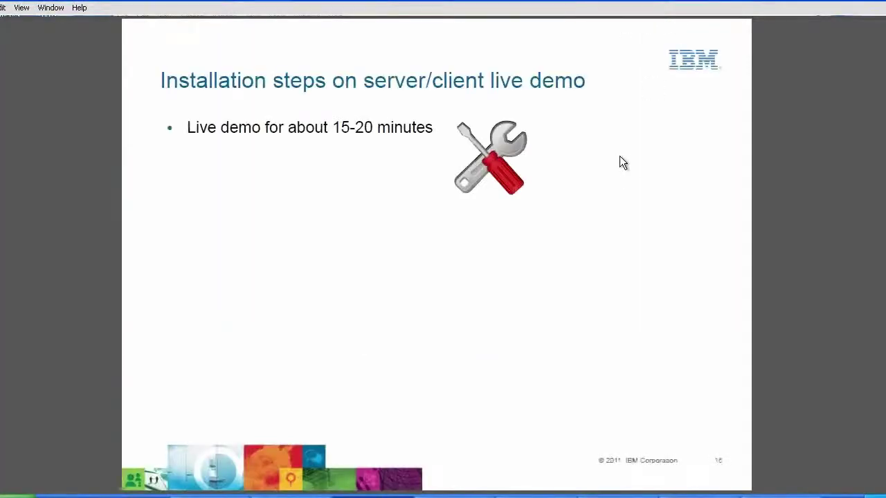
key("Page_Down")
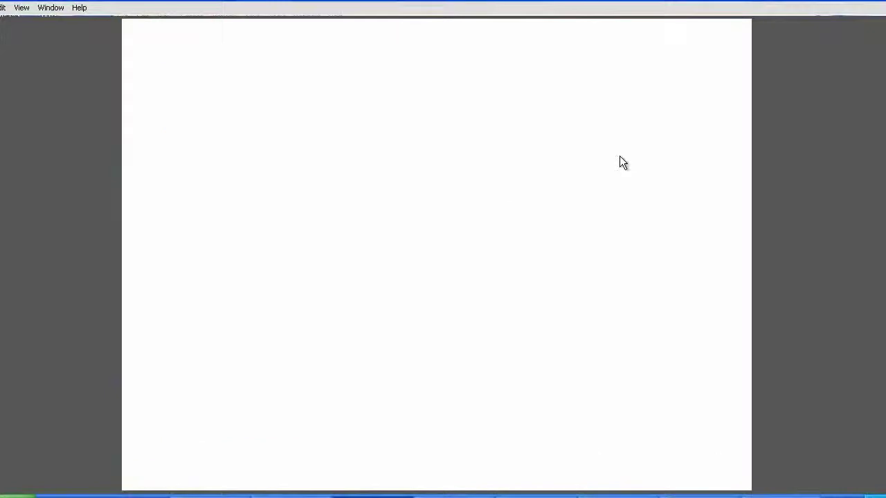